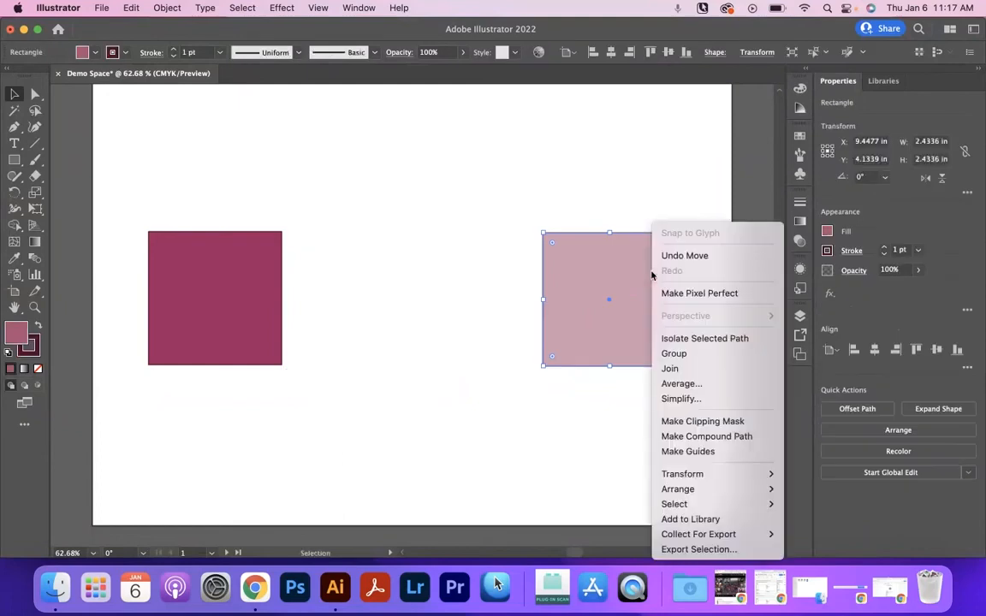
- Bring the selected medium-pink square to the front and erase a wavy band across its middle
mouse_move(727, 490)
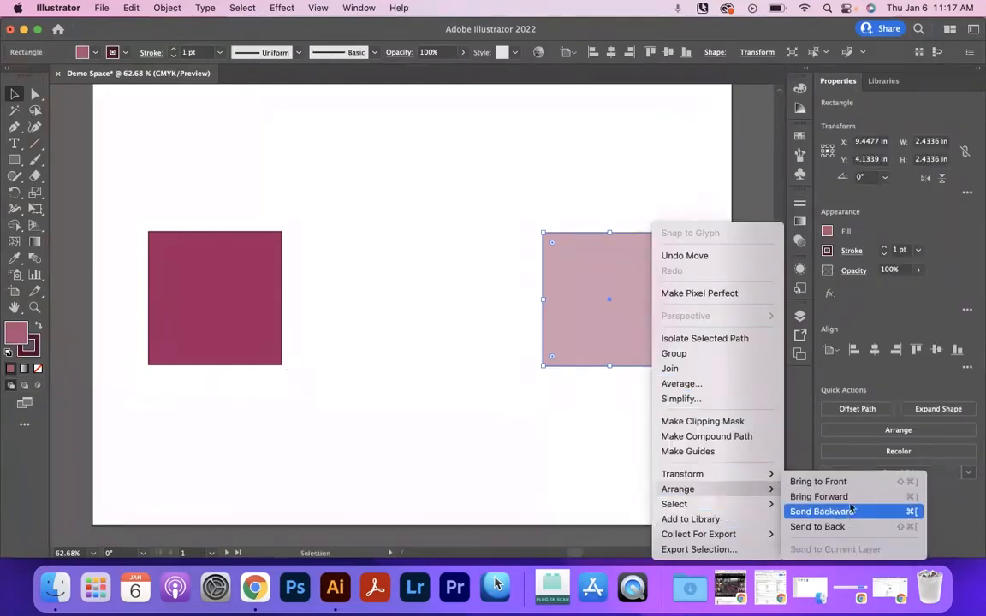
click(834, 481)
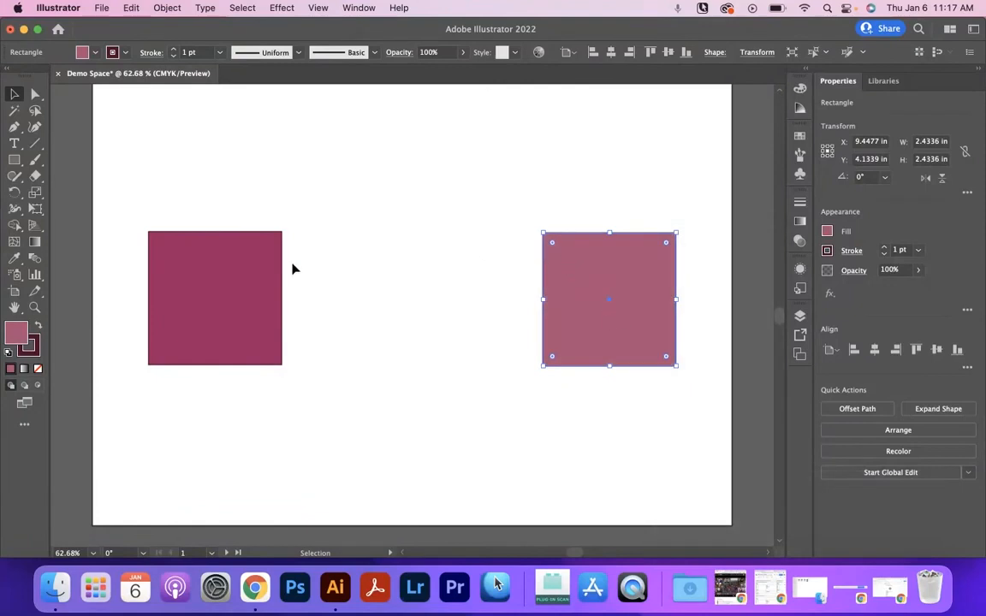
key(e)
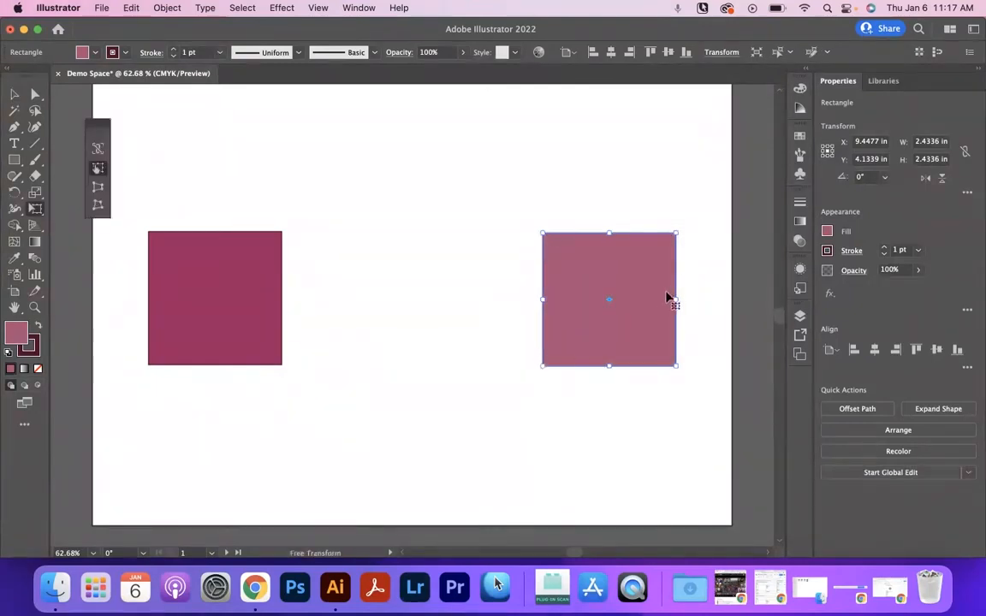
key(shift+e)
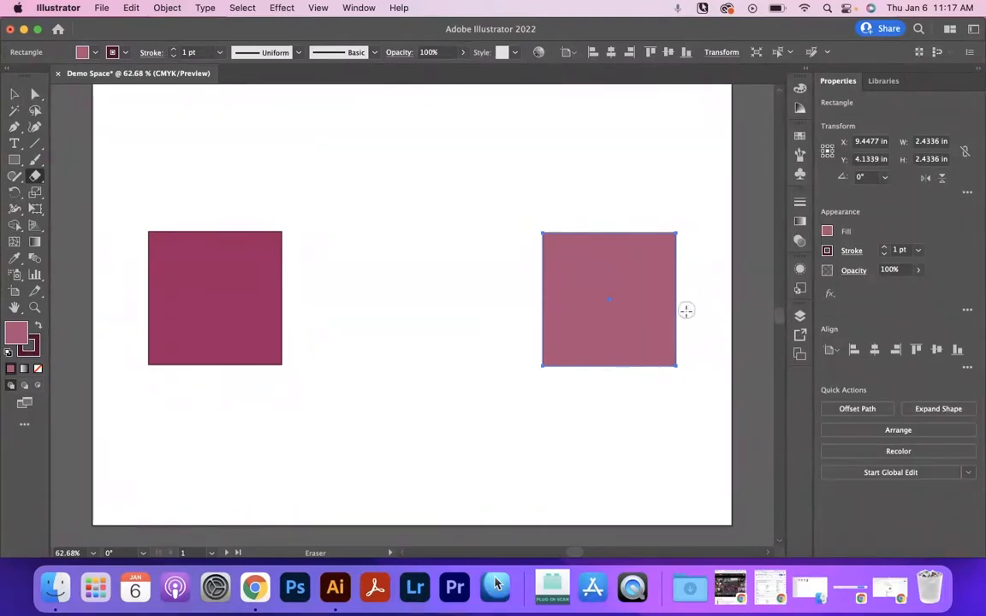
mouse_move(677, 289)
mouse_down()
mouse_move(652, 278)
mouse_move(625, 296)
mouse_move(616, 264)
mouse_move(584, 334)
mouse_move(561, 328)
mouse_move(552, 287)
mouse_move(528, 391)
mouse_up()
click(14, 93)
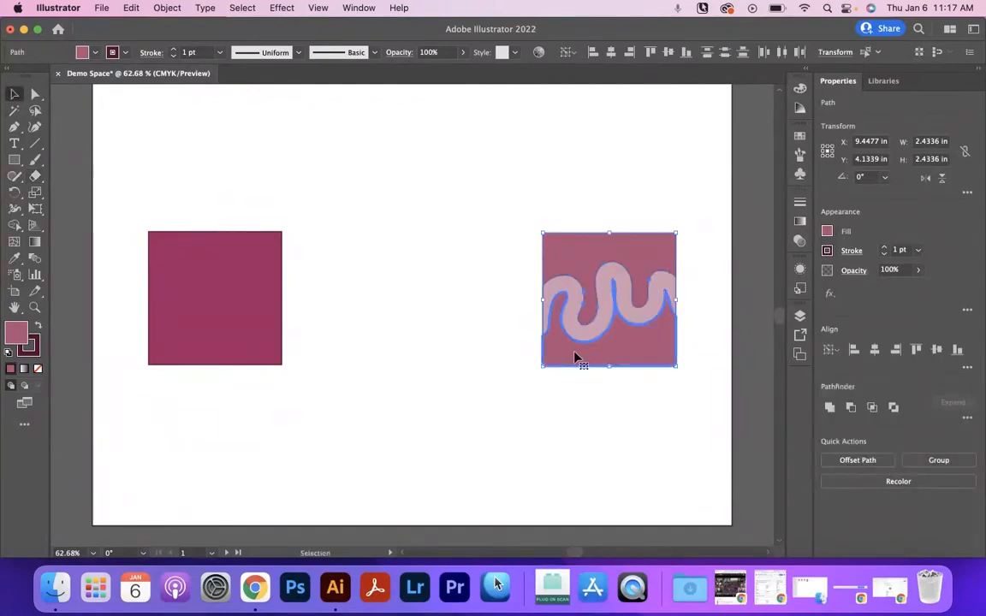
- Delete only the lower piece of the erased square, keeping the upper piece as a drip shape over the light square
key(Delete)
key(super+z)
click(656, 387)
click(612, 348)
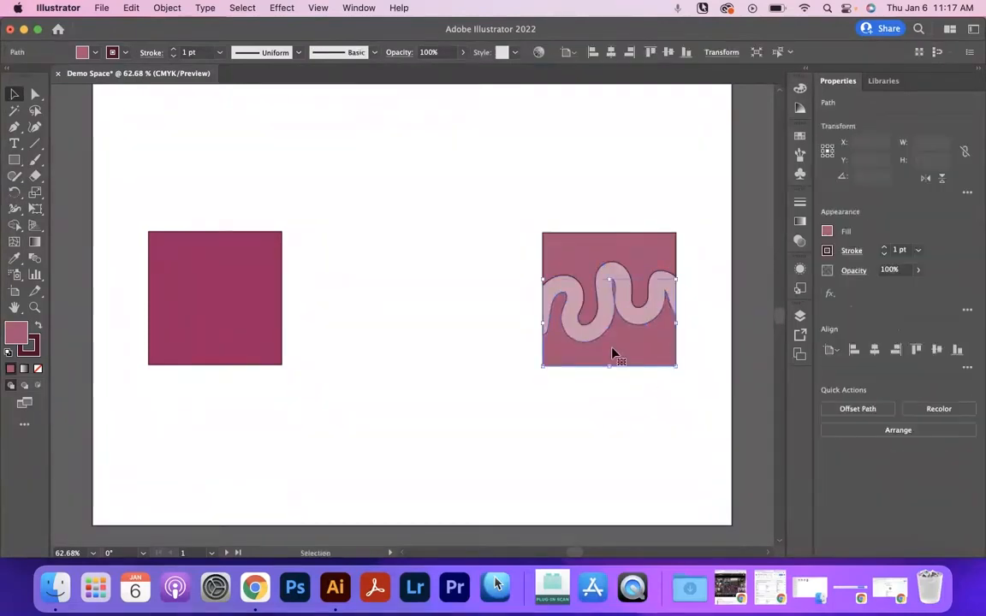
key(Delete)
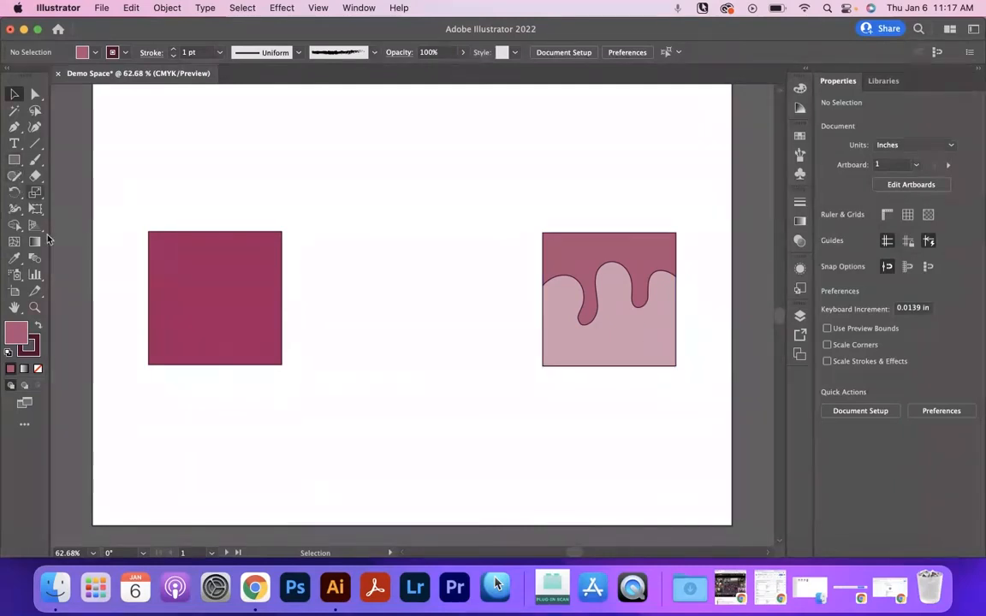
- Draw a circle about 0.36 in wide on the light square, just below and between the two drips
click(16, 162)
click(18, 164)
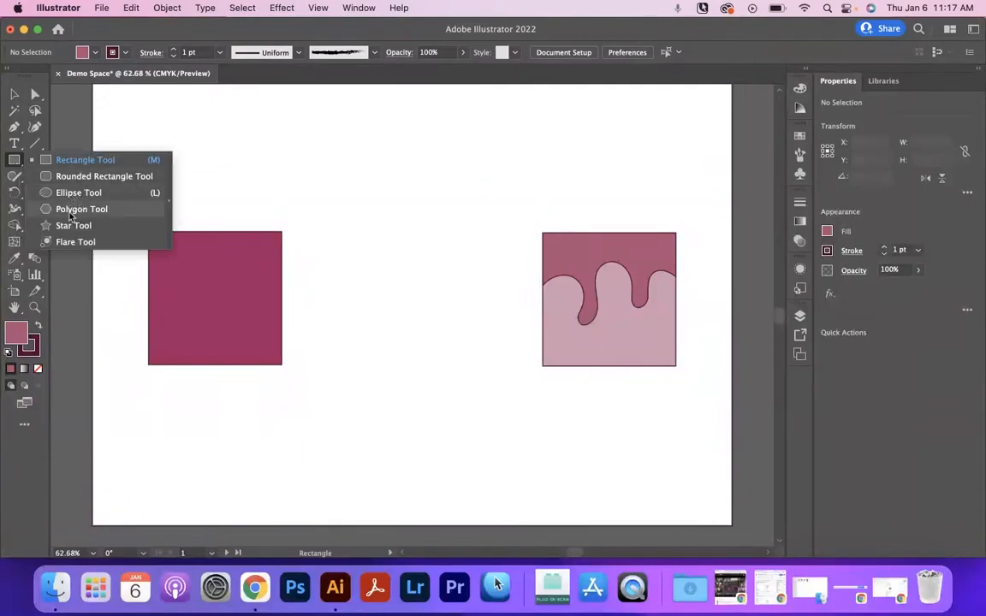
click(69, 193)
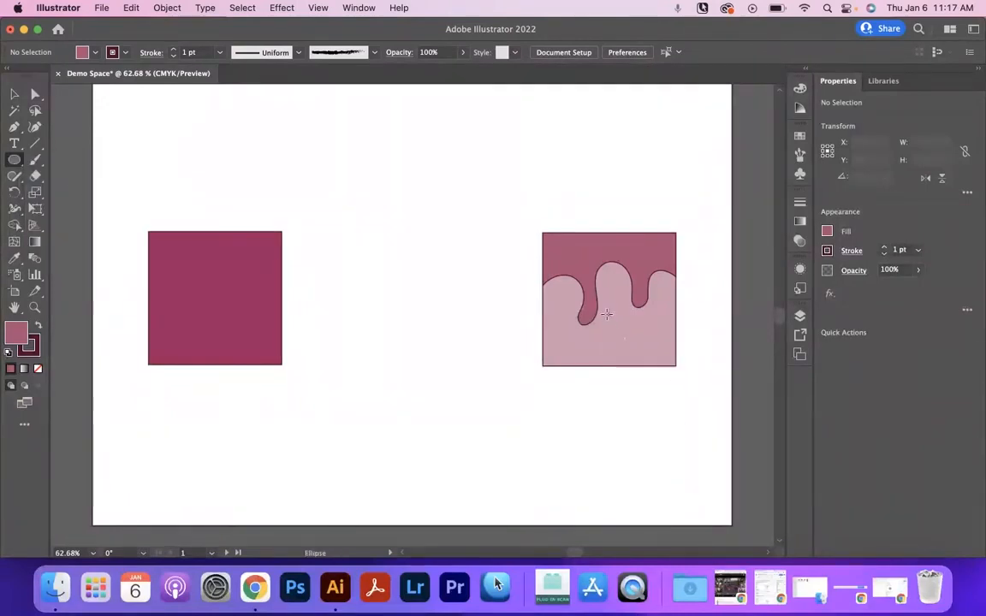
drag(604, 313, 624, 334)
click(15, 94)
click(565, 257)
click(474, 281)
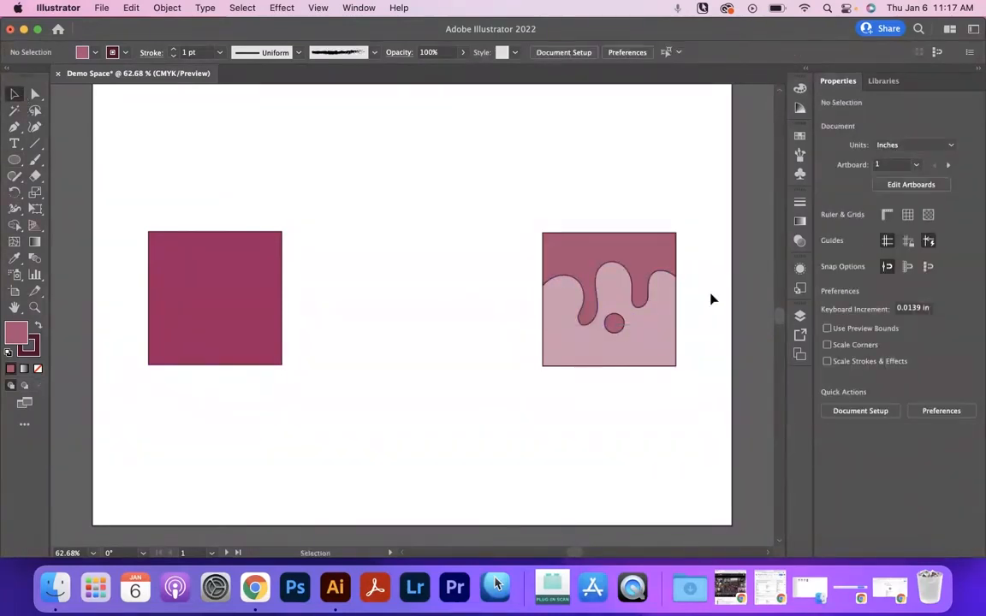
- Try moving the drip shape, light square and circle apart one by one, and undo the moves
drag(610, 255, 429, 247)
drag(614, 286, 547, 320)
drag(617, 327, 627, 335)
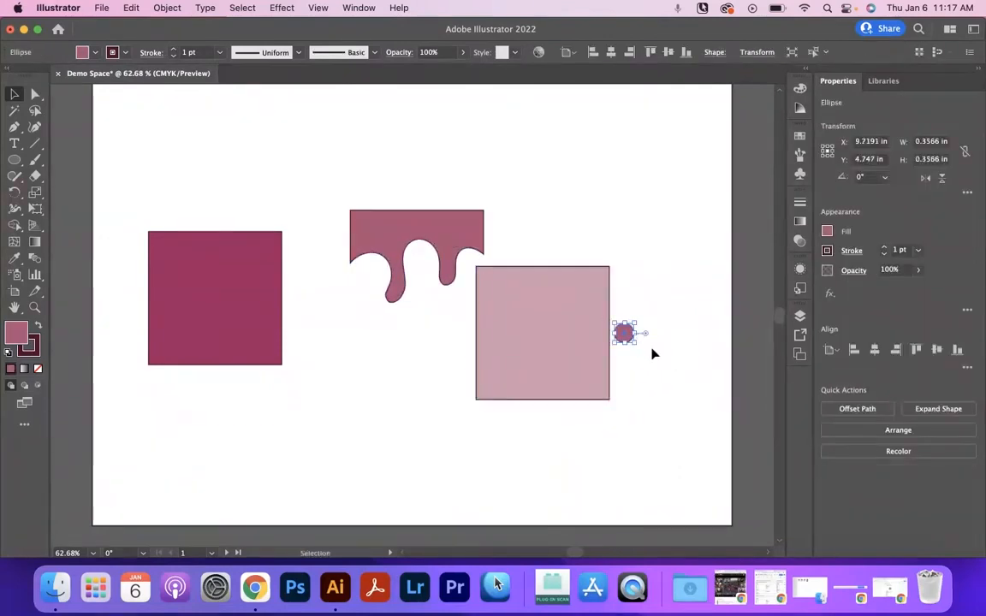
key(super+z)
key(super+z)
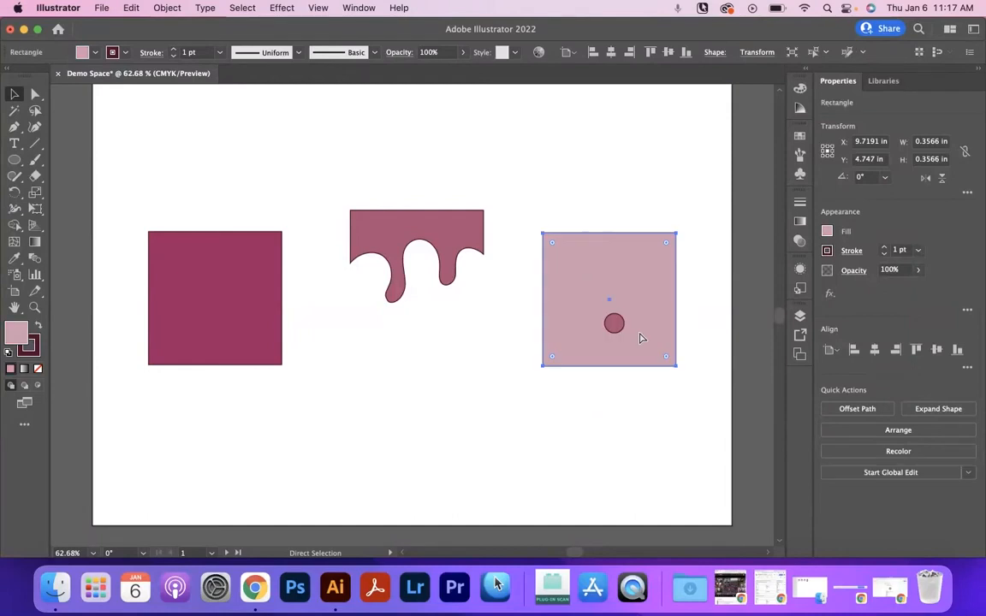
key(super+z)
click(693, 271)
- Select the drip shape, light square and circle together and move them so they overlap the dark square
drag(489, 253, 693, 375)
drag(664, 281, 416, 279)
drag(363, 350, 362, 384)
drag(389, 318, 255, 279)
click(139, 259)
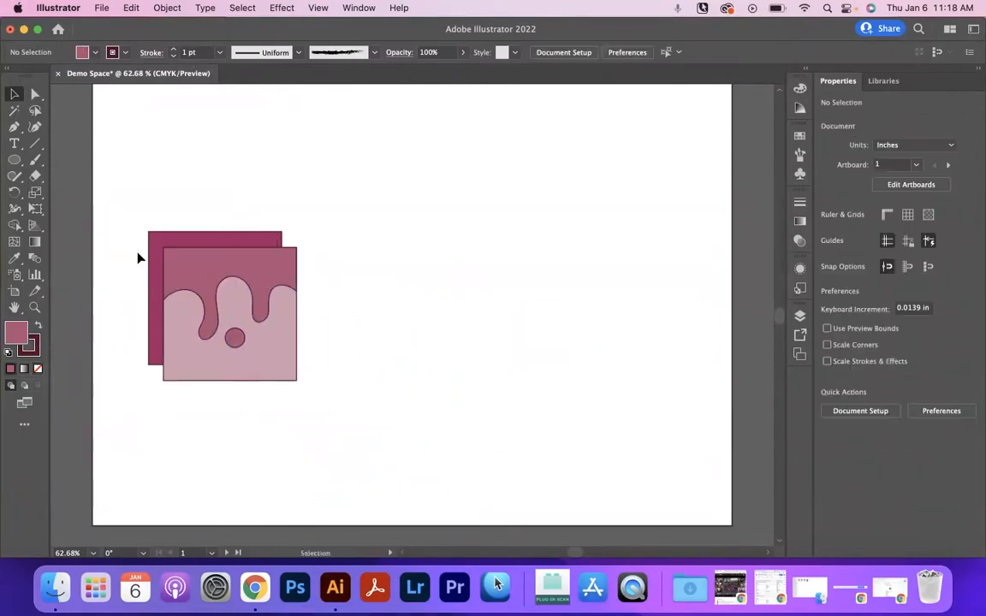
- Try moving the dark square with the overlapping drip design, then moving only the design away, and undo both moves
drag(366, 261, 162, 346)
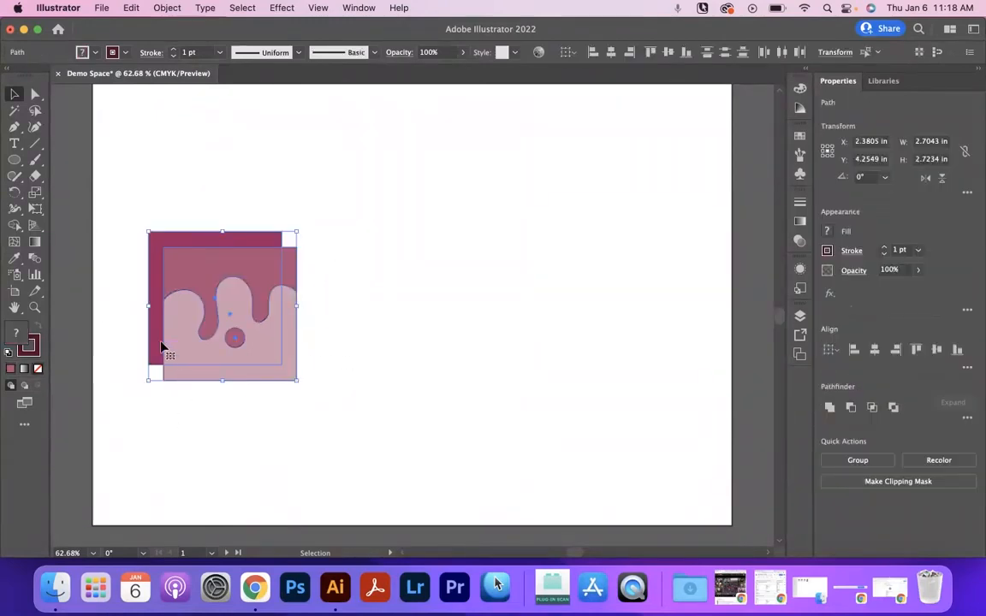
drag(165, 256, 253, 271)
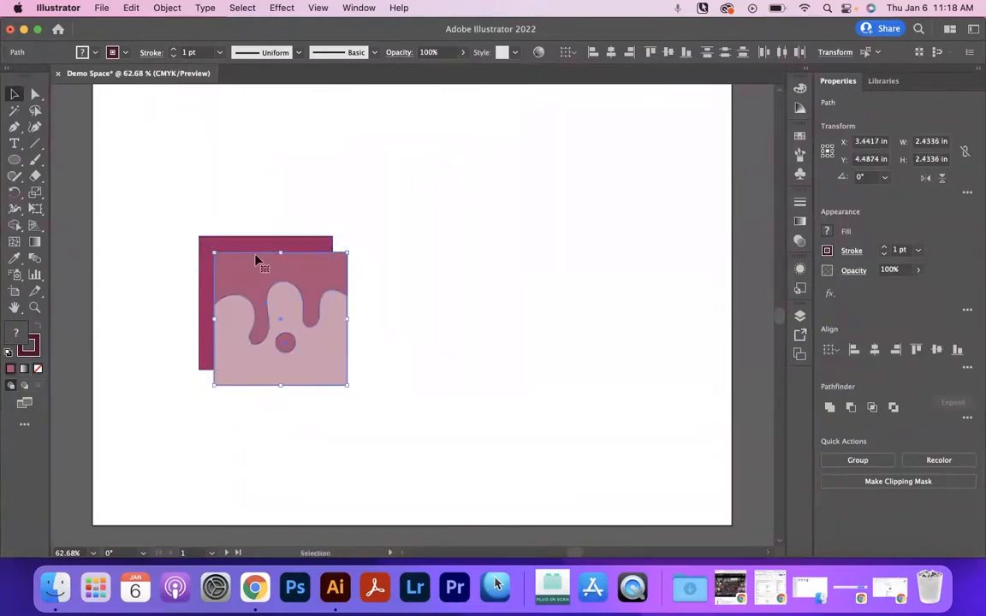
drag(258, 284, 463, 280)
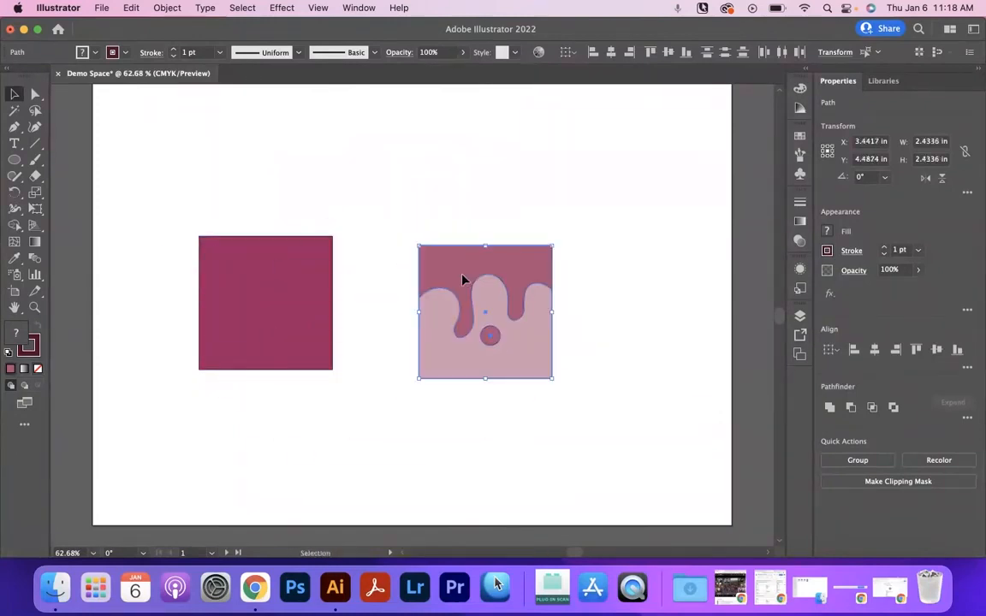
key(cmd+z)
key(cmd+z)
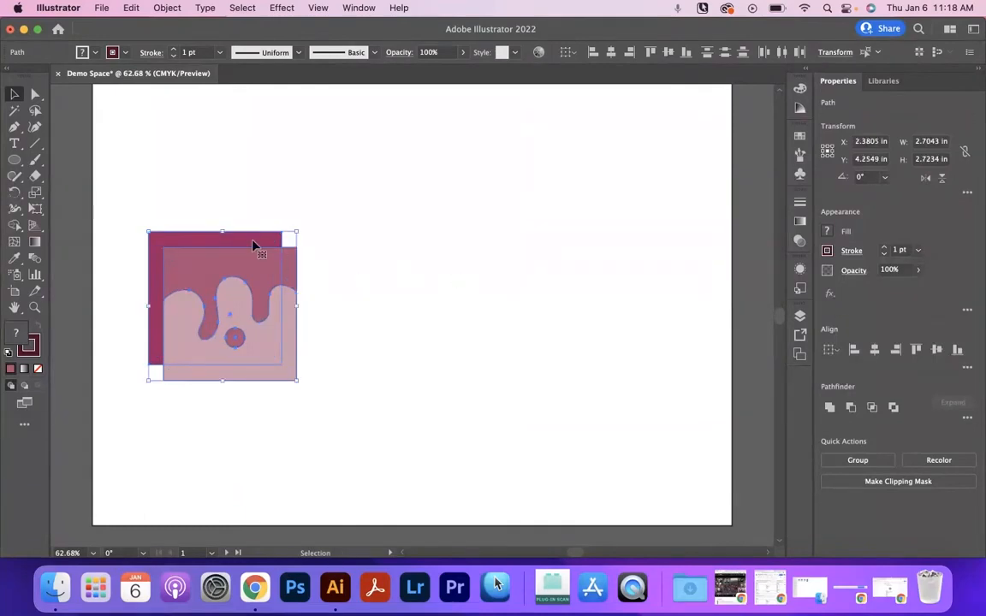
- Move the three drip design pieces clear of the dark square, group them, and shift the group slightly
drag(255, 262, 462, 255)
click(465, 215)
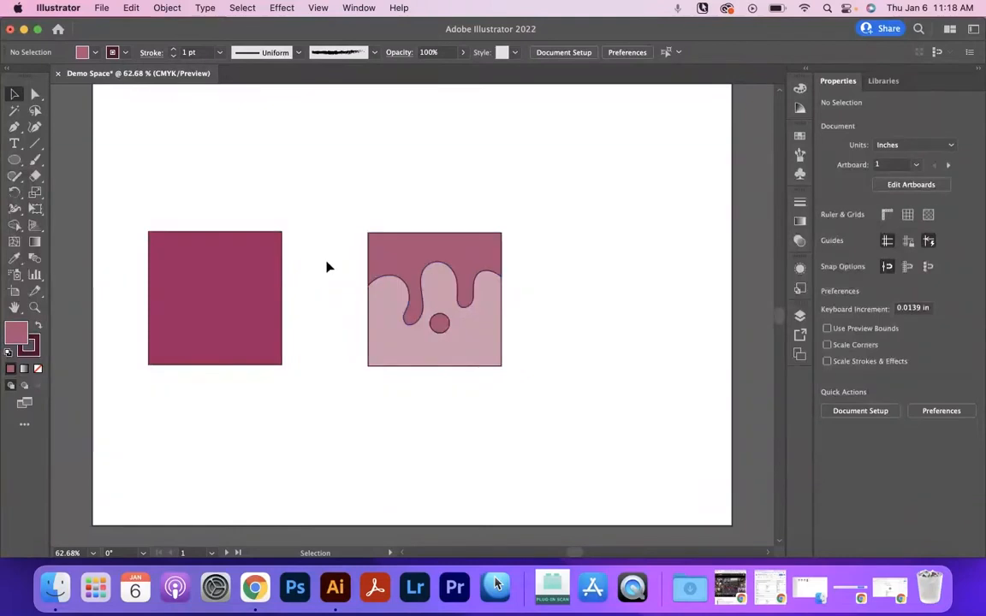
click(495, 354)
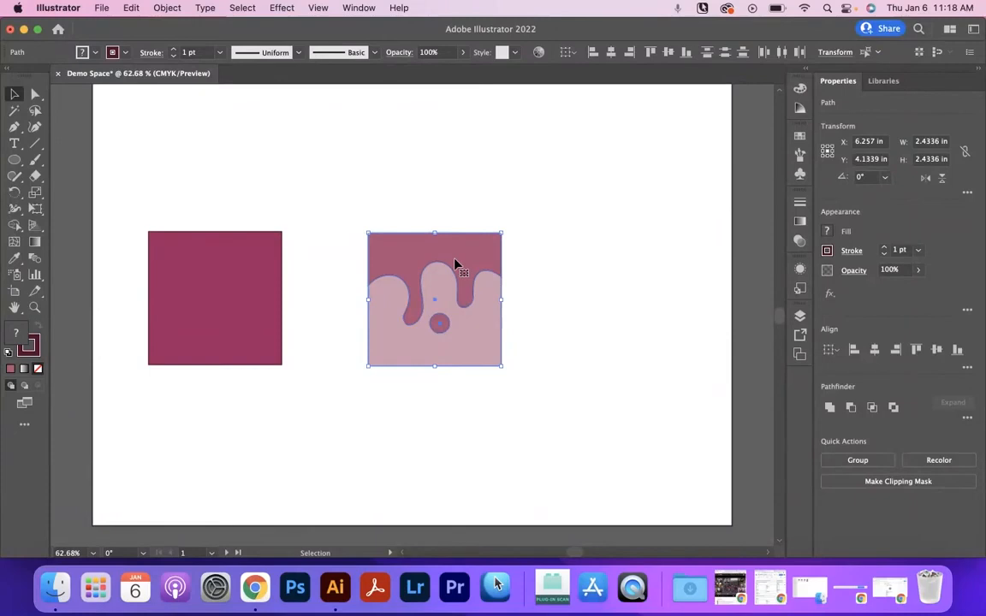
right_click(455, 264)
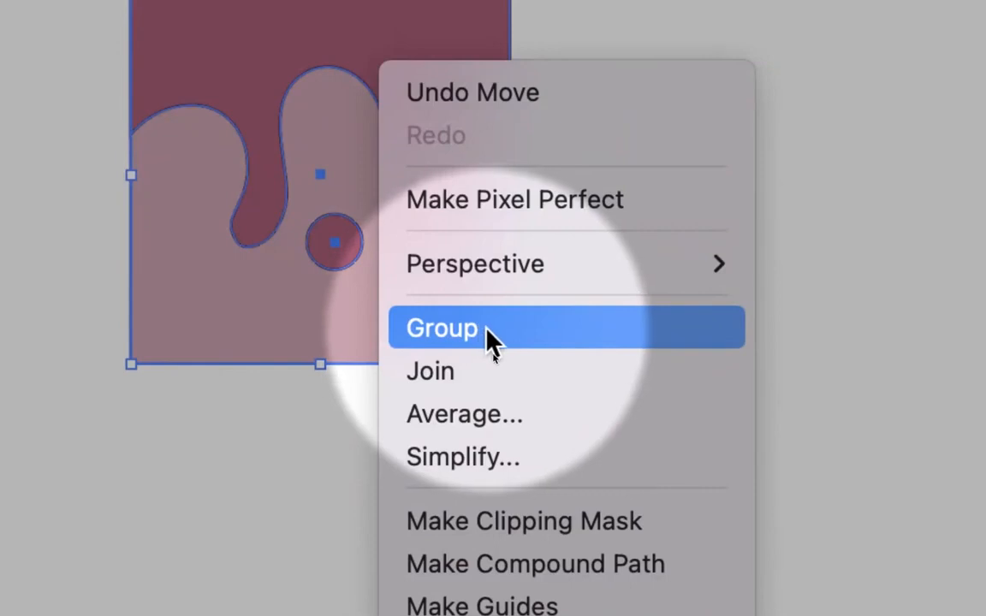
click(486, 332)
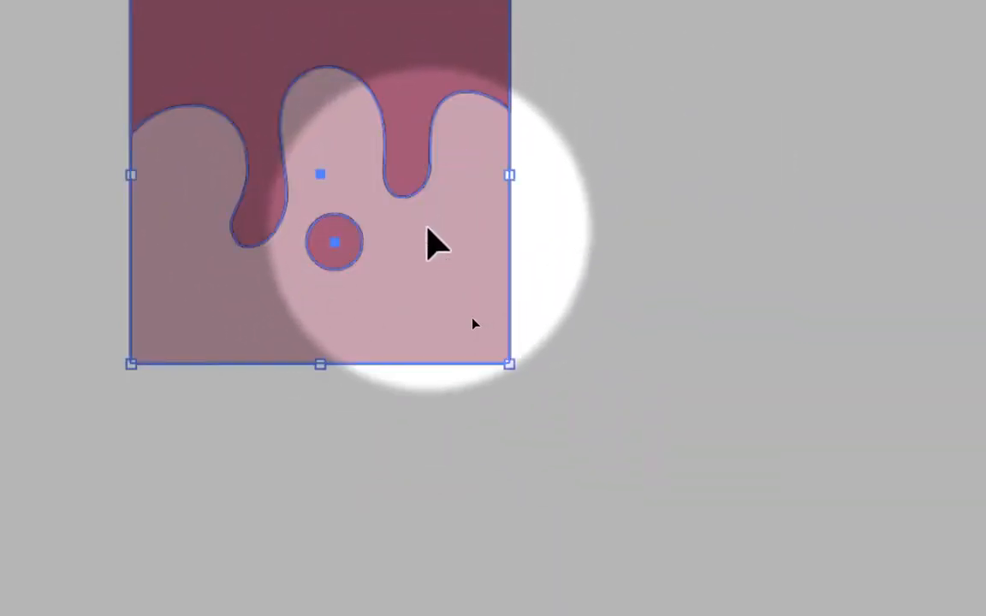
mouse_move(464, 302)
mouse_down()
mouse_move(456, 302)
mouse_move(617, 337)
mouse_move(685, 311)
mouse_move(506, 316)
mouse_move(700, 352)
mouse_move(673, 325)
mouse_move(467, 291)
mouse_up()
- Ungroup the drip design and clear the selection
right_click(412, 286)
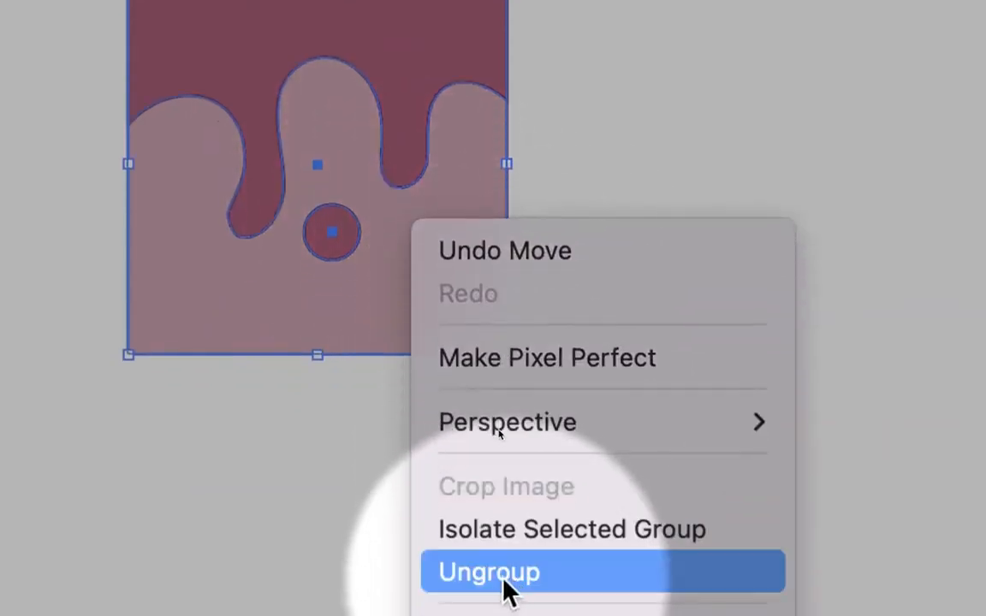
click(509, 591)
click(610, 213)
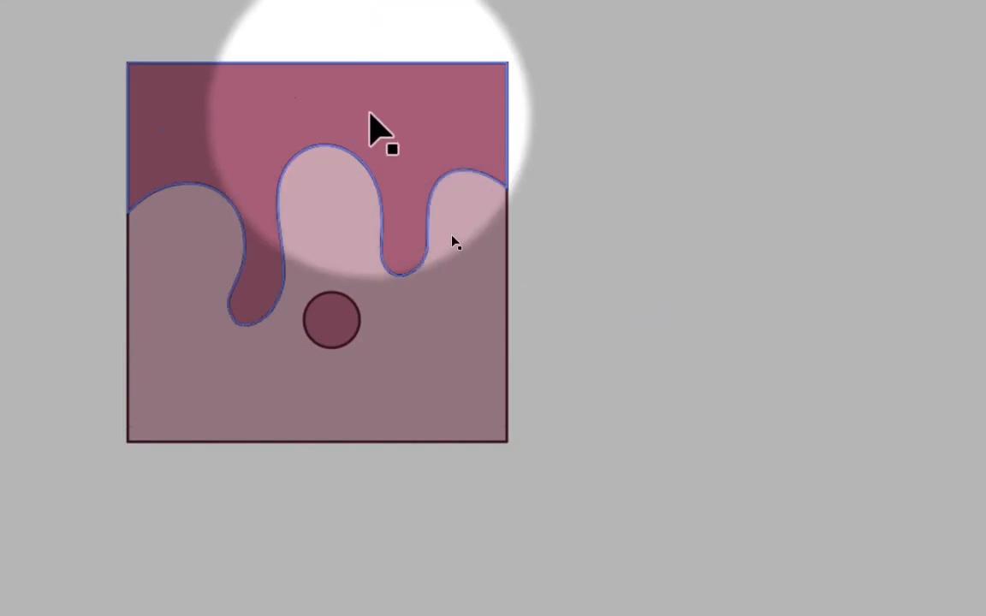
- Try moving the ungrouped drip shape and light square separately, and undo both moves
click(422, 79)
drag(422, 162, 580, 133)
drag(436, 355, 305, 478)
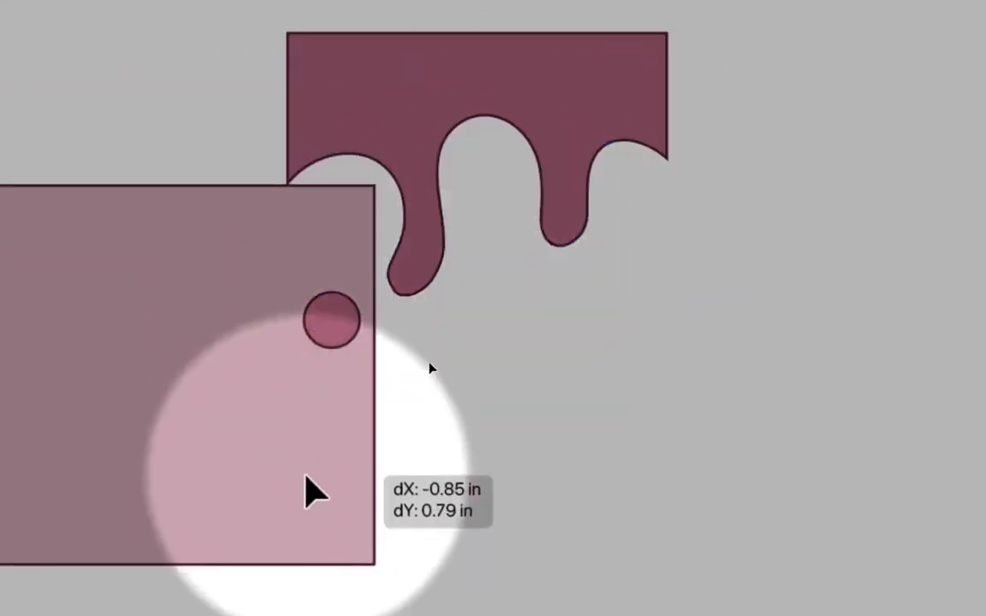
key(ctrl+z)
key(ctrl+z)
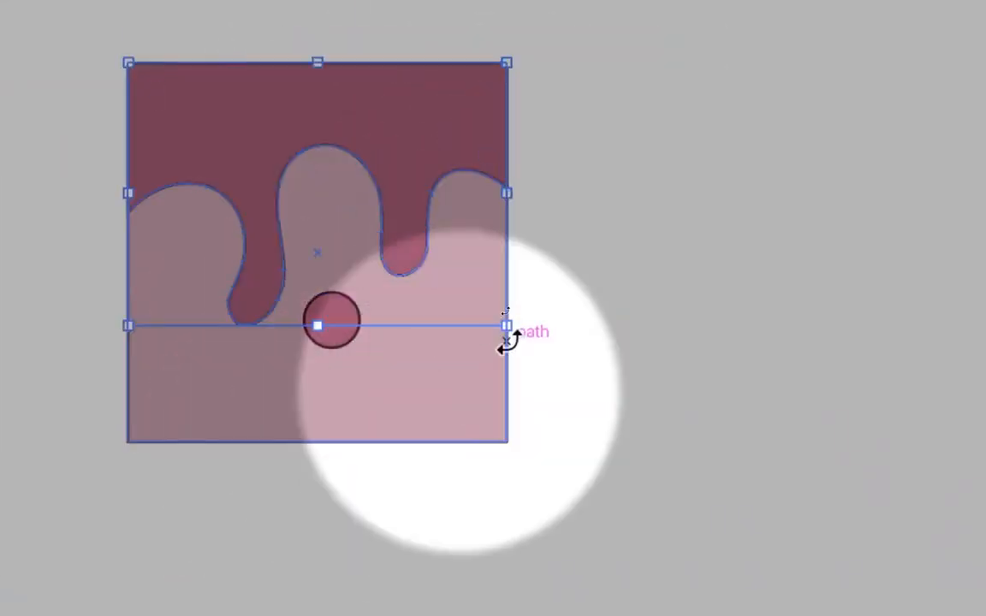
click(517, 296)
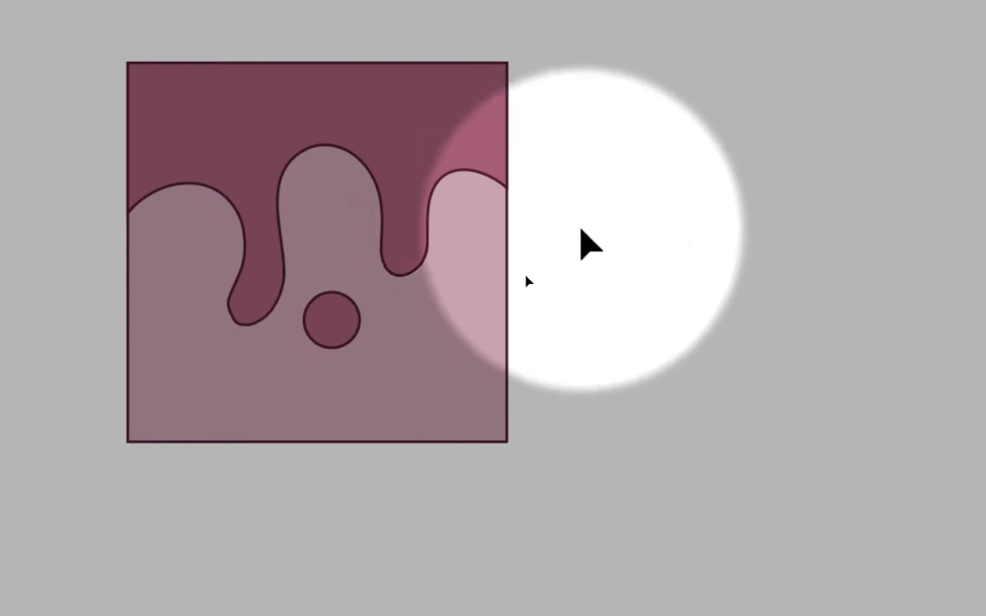
- Select all three ungrouped design pieces and move them together farther from the dark square
drag(565, 135, 196, 394)
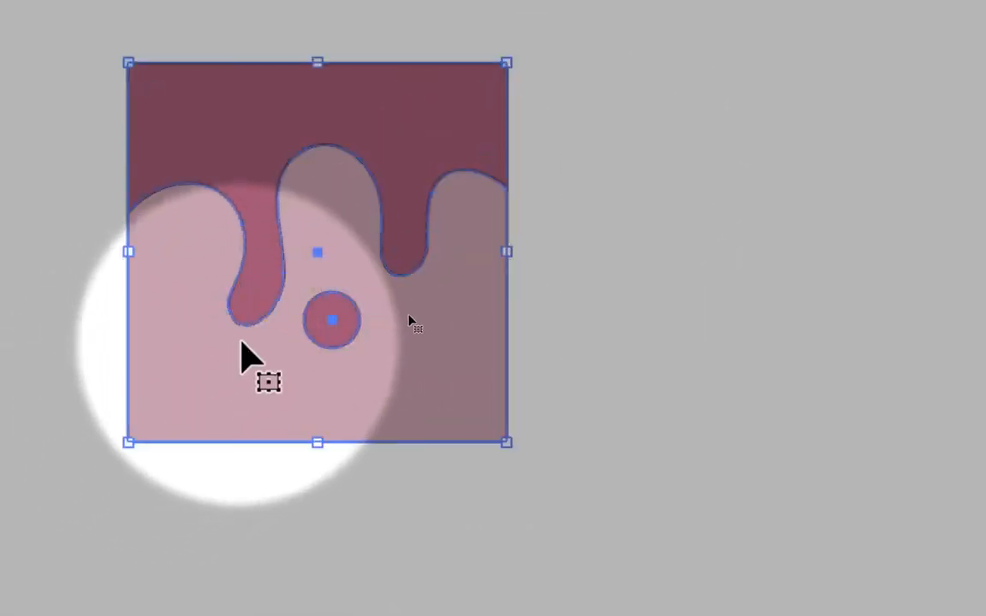
drag(480, 335, 598, 379)
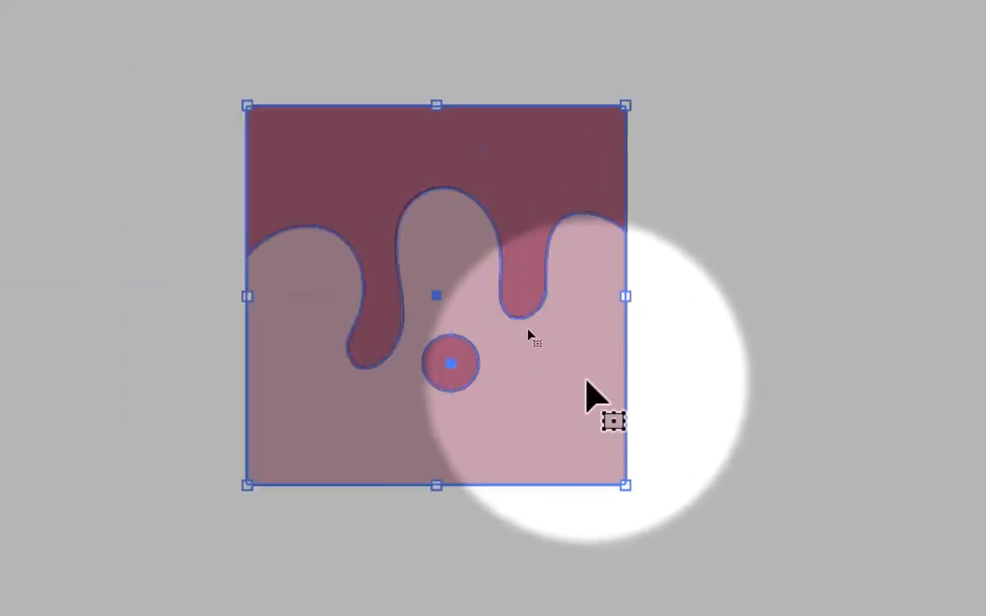
key(a)
key(v)
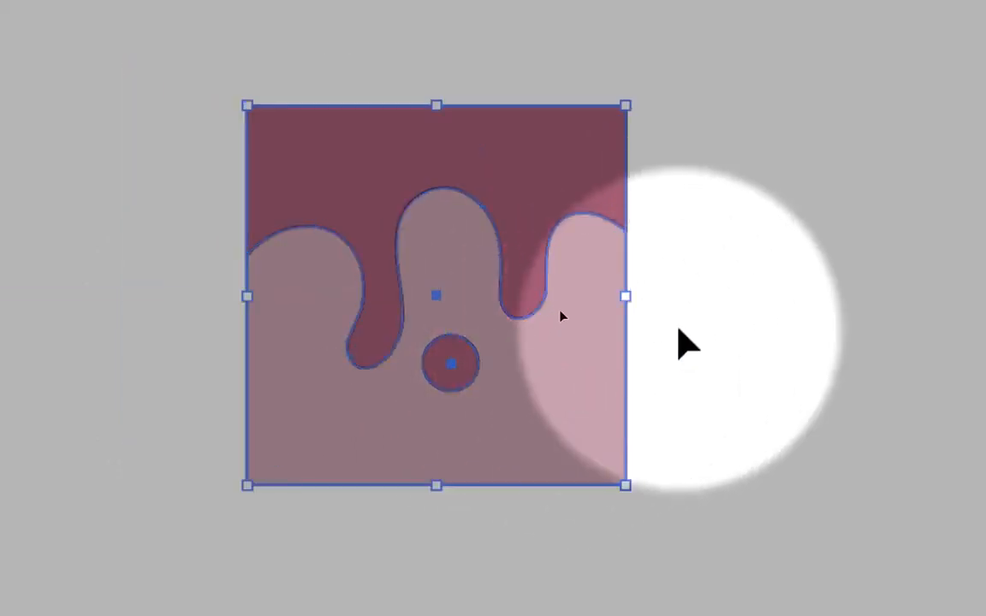
click(679, 329)
- Try pulling the drip shape and light square apart once more, and undo the two moves
drag(558, 228, 462, 156)
drag(528, 293, 564, 338)
key(ctrl+z)
key(ctrl+z)
- Group the three design pieces again and place the group beside the dark square with a narrow gap
drag(676, 180, 308, 392)
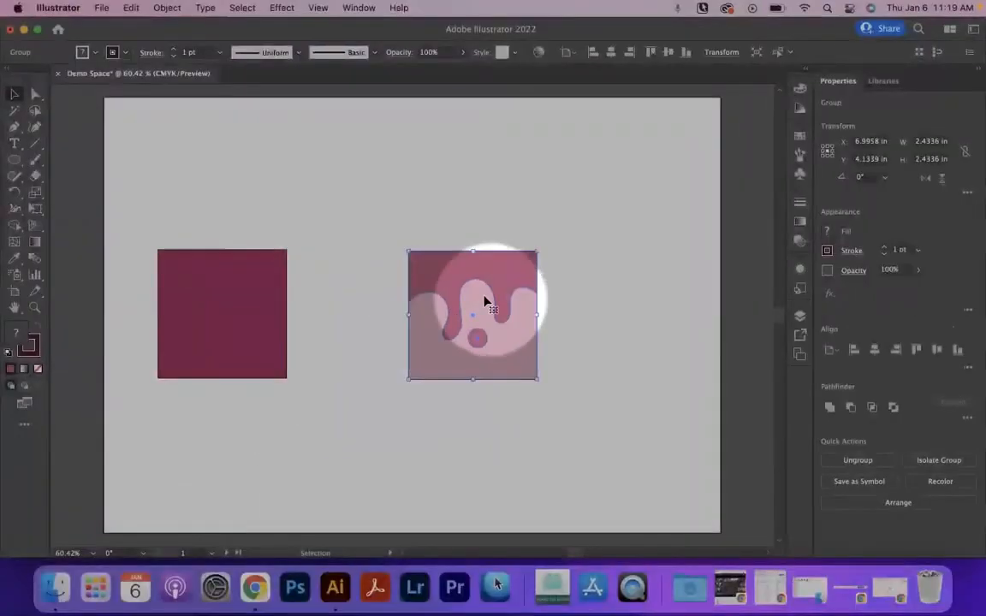
drag(416, 280, 326, 280)
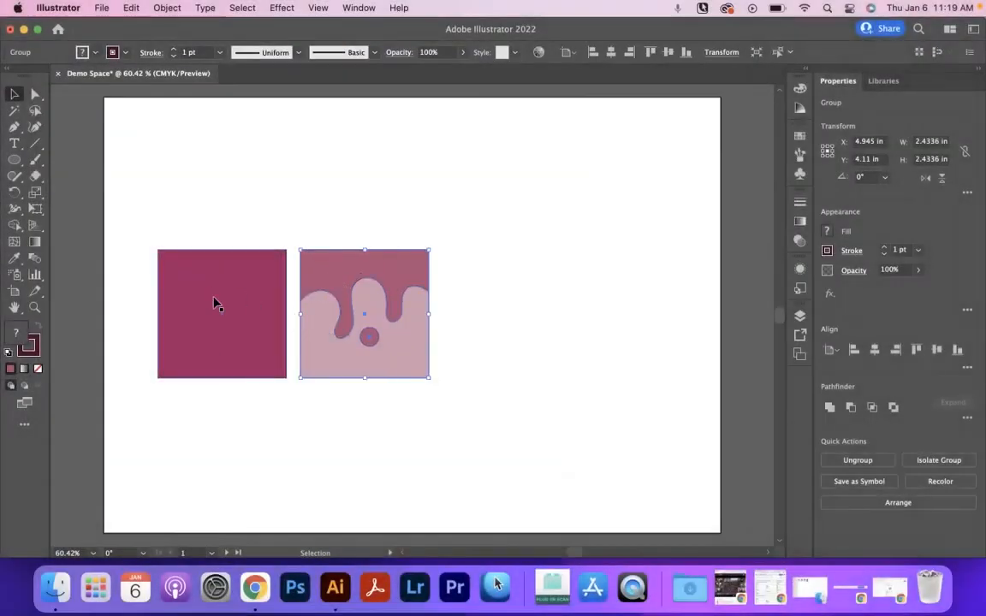
scroll(214, 299, down, 10)
key(super+0)
key(z)
drag(223, 313, 378, 313)
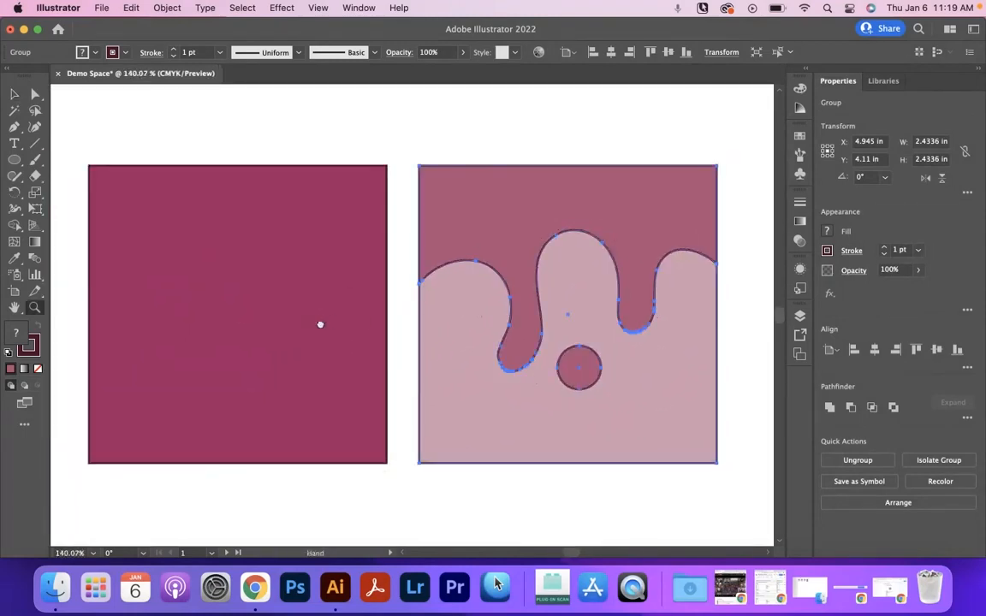
drag(321, 324, 338, 320)
click(14, 94)
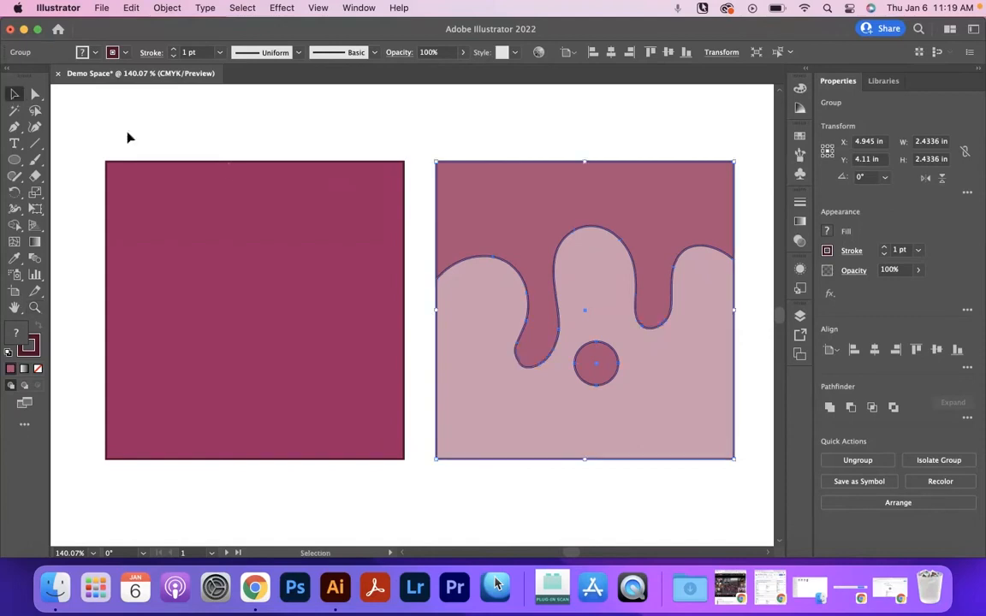
drag(491, 222, 512, 219)
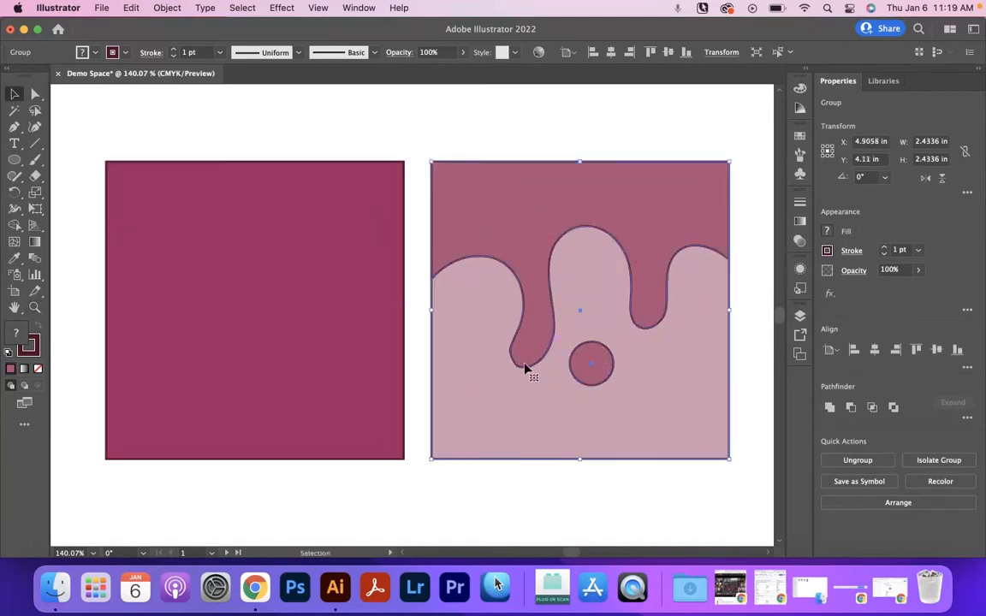
click(419, 376)
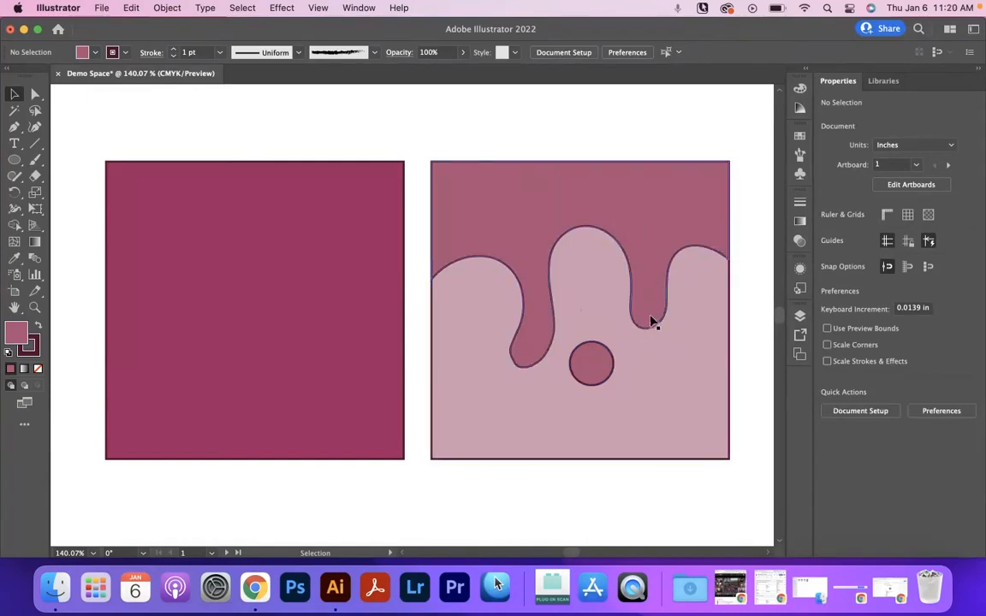
- Try drawing a circle about 0.34 in wide over the grouped design, ungroup the shifted pieces, and undo these changes
click(14, 161)
drag(500, 382, 542, 427)
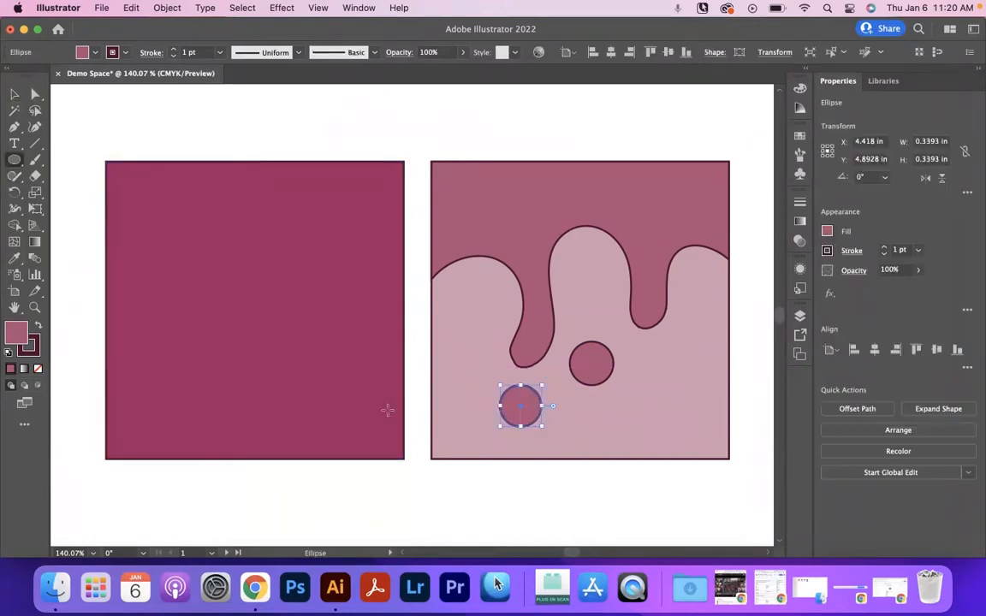
click(15, 95)
mouse_move(460, 342)
mouse_down()
mouse_move(488, 293)
mouse_move(467, 341)
mouse_up()
key(super+shift+g)
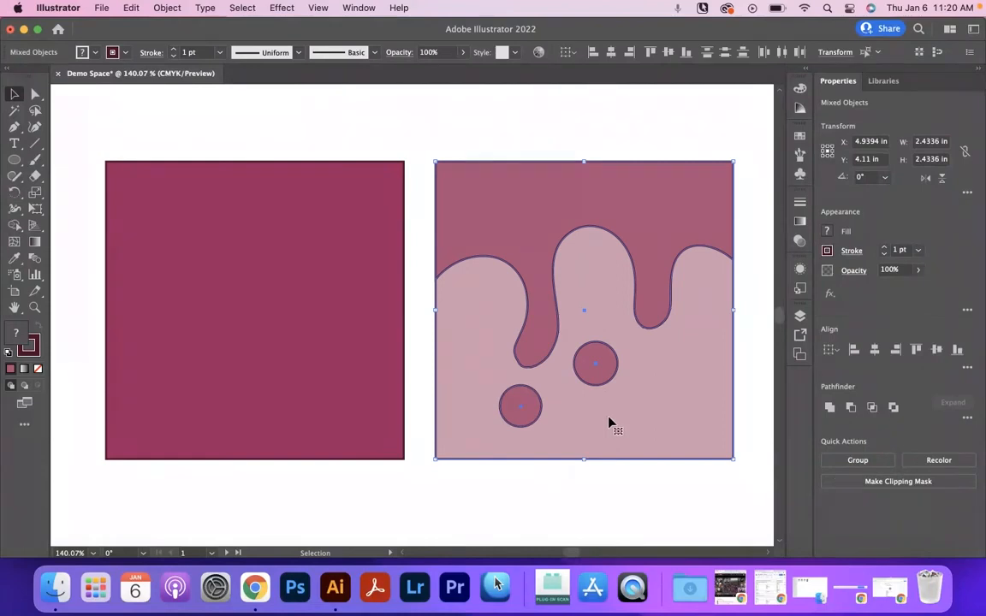
key(a)
key(super+z)
key(super+z)
key(super+z)
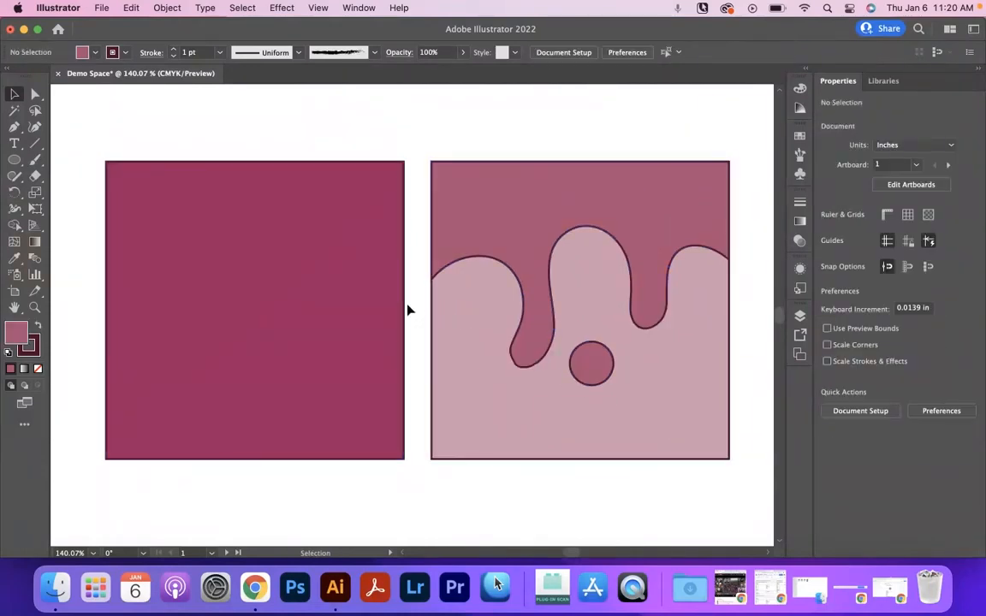
- Isolate the grouped drip design, check it in the layer list, and leave isolation to reach the dark square again
click(466, 258)
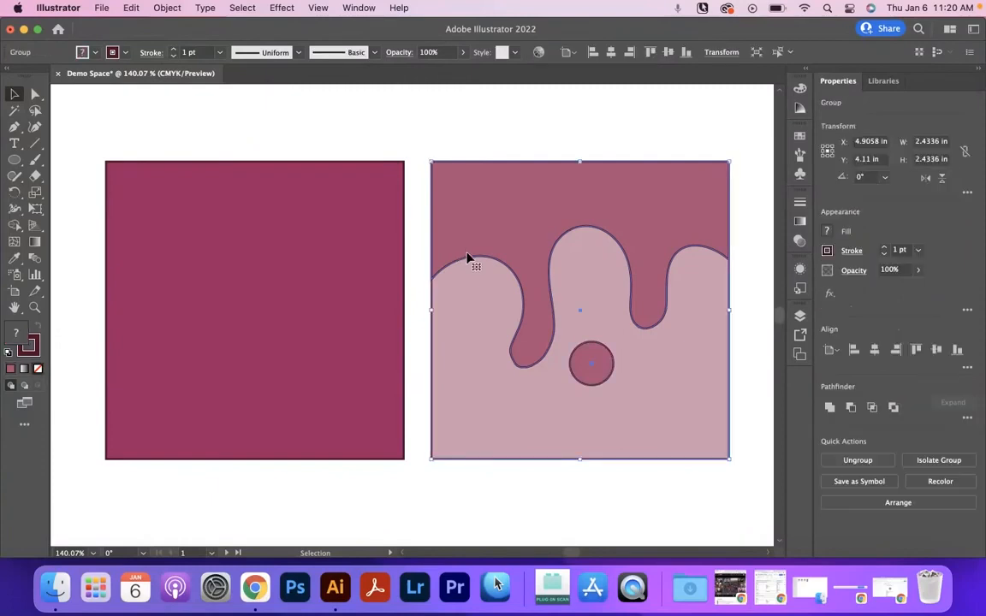
double_click(526, 255)
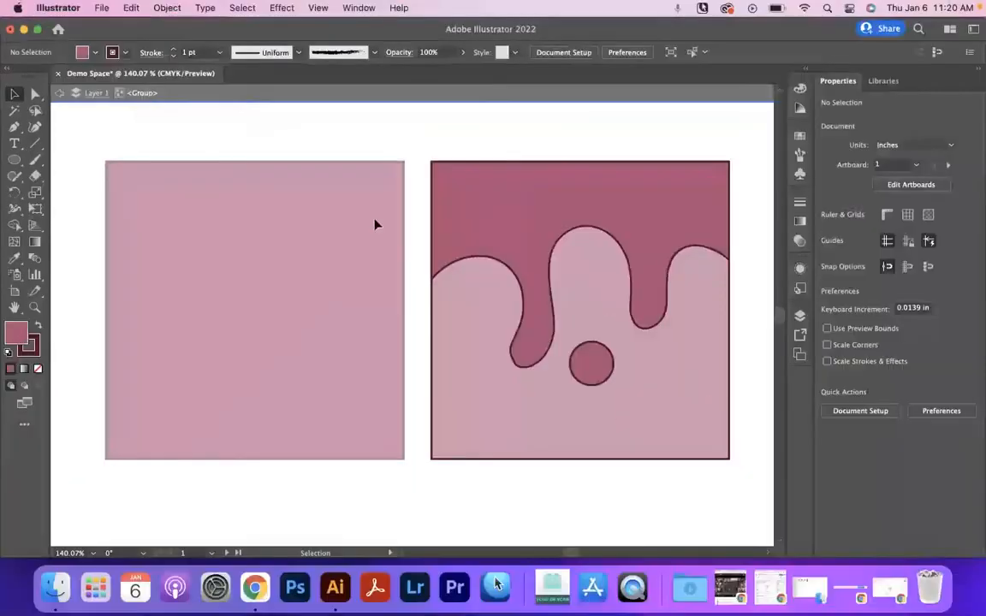
click(799, 315)
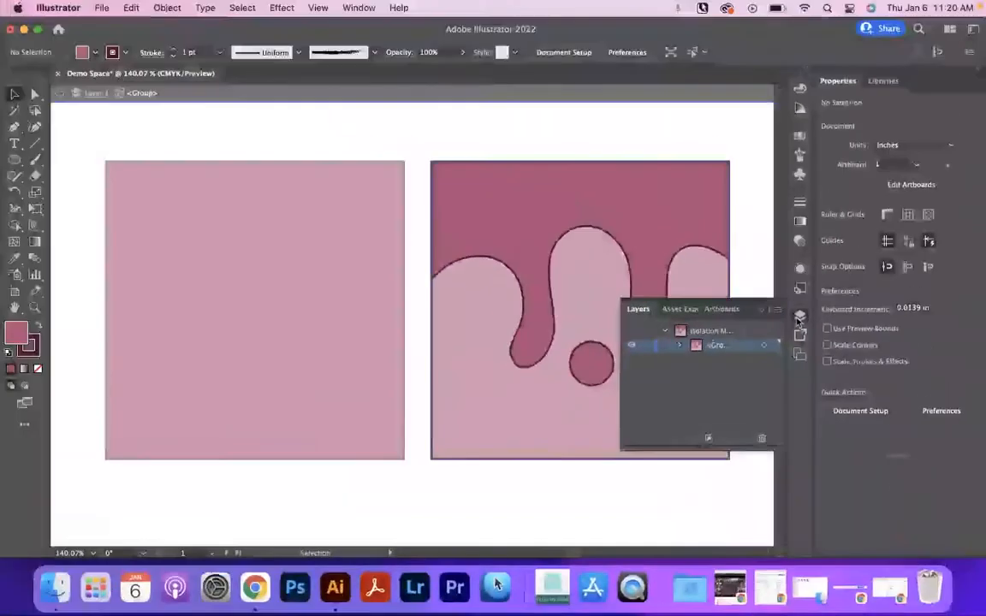
click(974, 225)
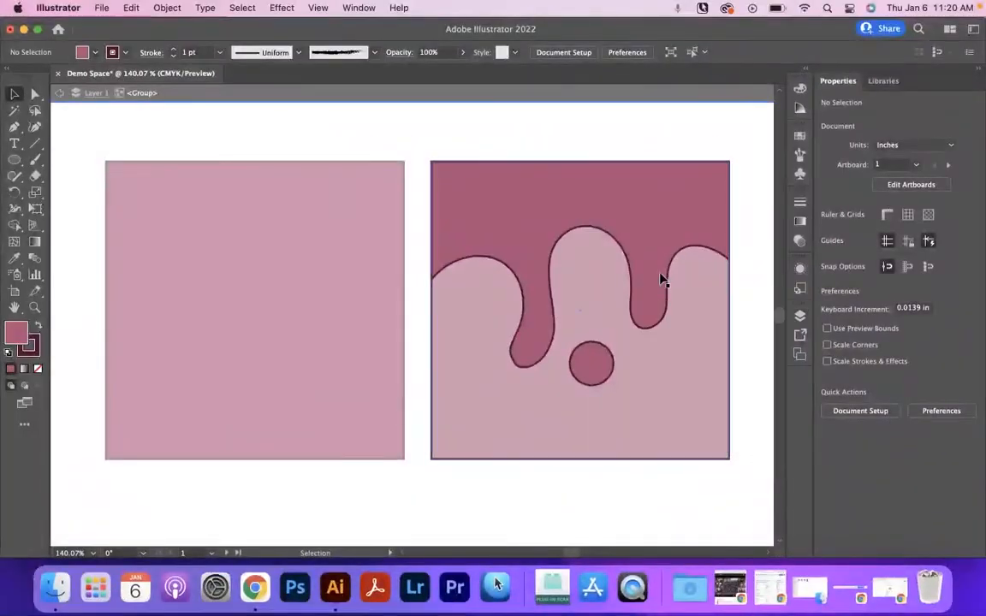
double_click(420, 242)
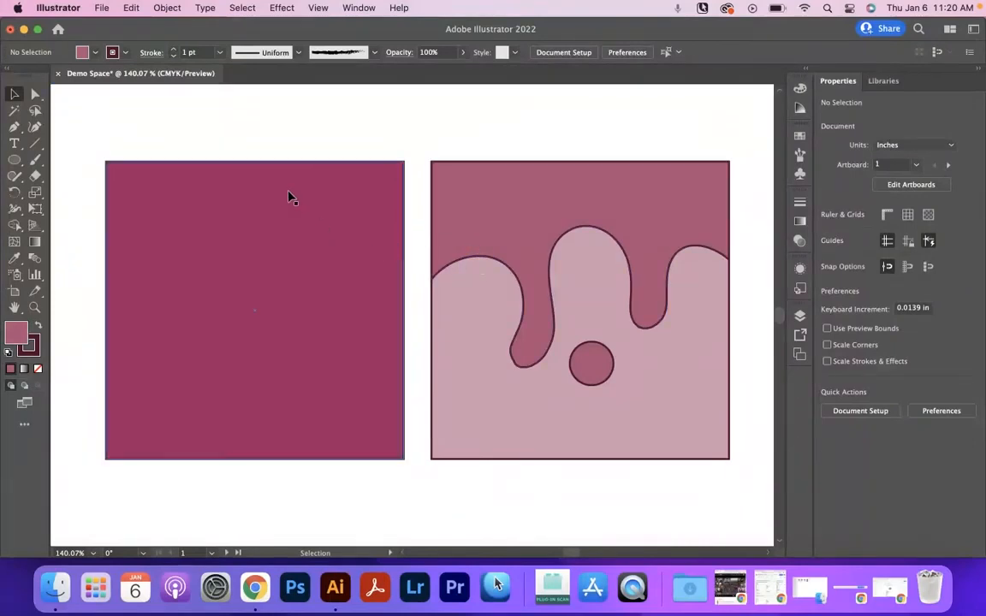
mouse_move(334, 289)
mouse_down()
mouse_move(317, 347)
mouse_move(341, 264)
mouse_move(339, 301)
mouse_move(333, 289)
mouse_up()
- Isolate the drip group, shift the drip shape aside and back, and move the circle beneath the shorter right drip
double_click(517, 231)
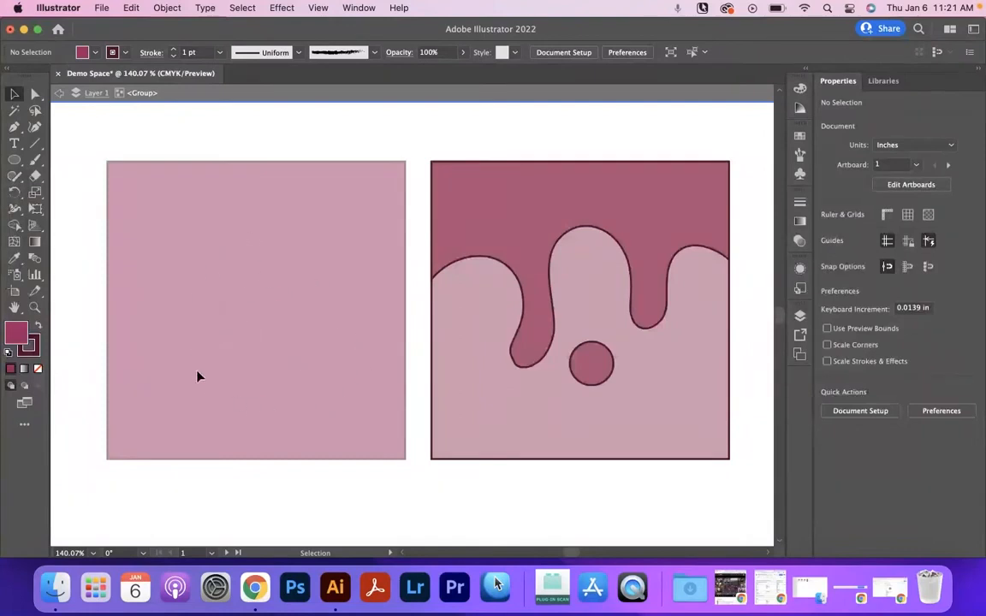
drag(541, 250, 500, 257)
drag(594, 374, 581, 415)
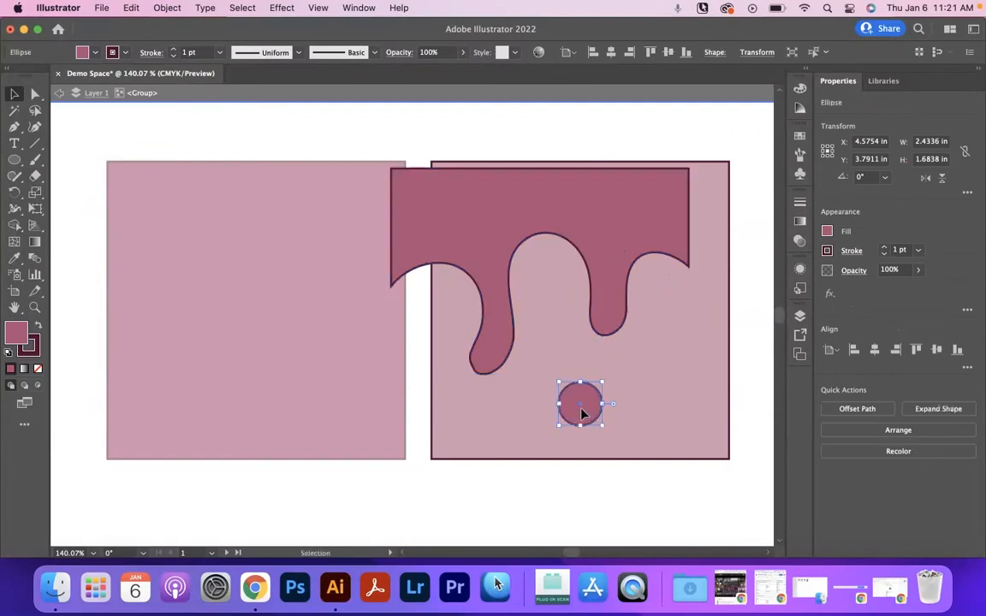
drag(554, 225, 596, 219)
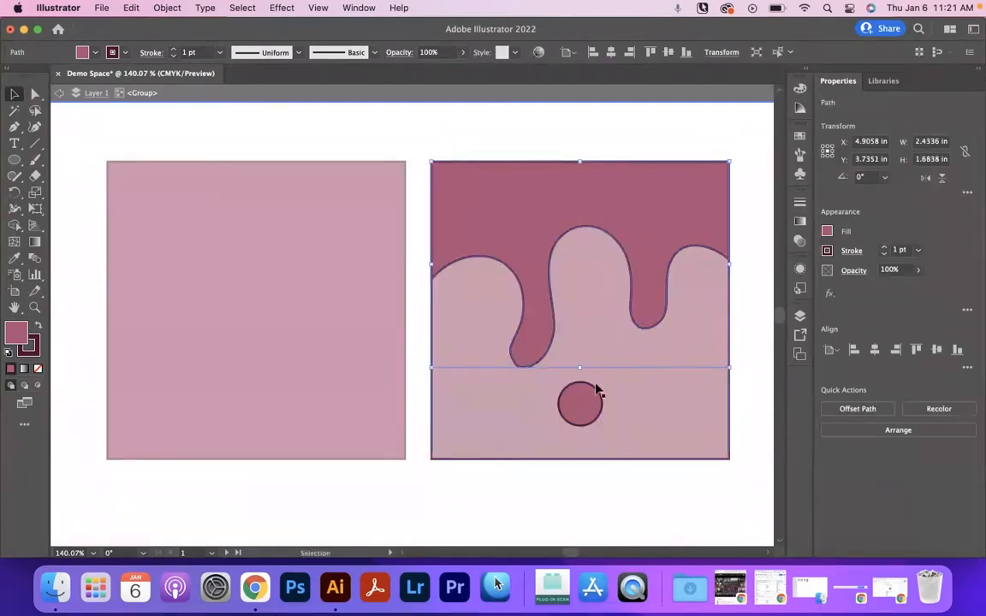
drag(594, 402, 664, 373)
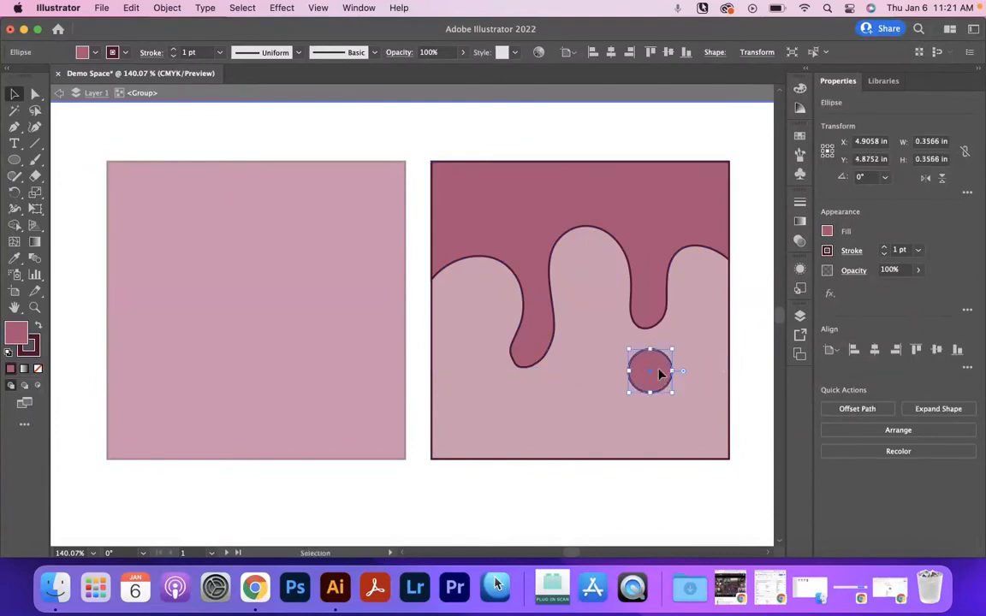
- Smooth the uneven outline around the tip of the longer left drip with the Smooth tool
click(528, 352)
key(z)
drag(507, 364, 580, 369)
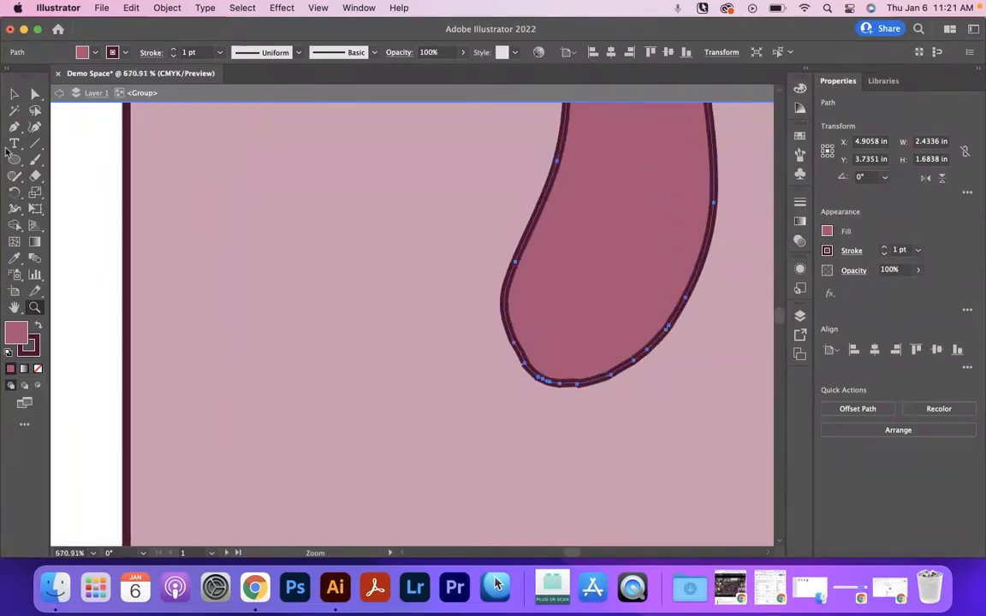
click(36, 161)
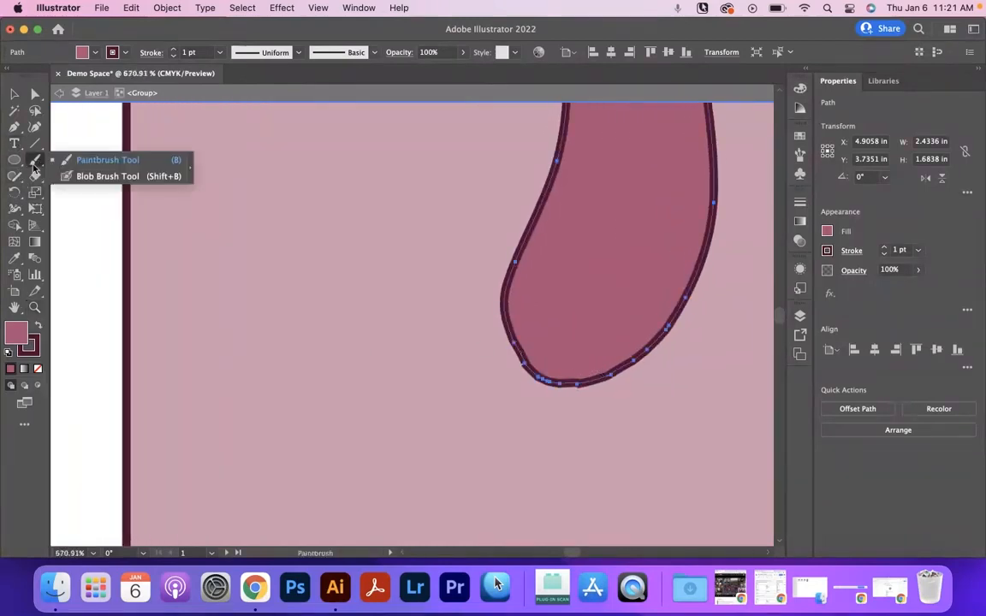
click(14, 175)
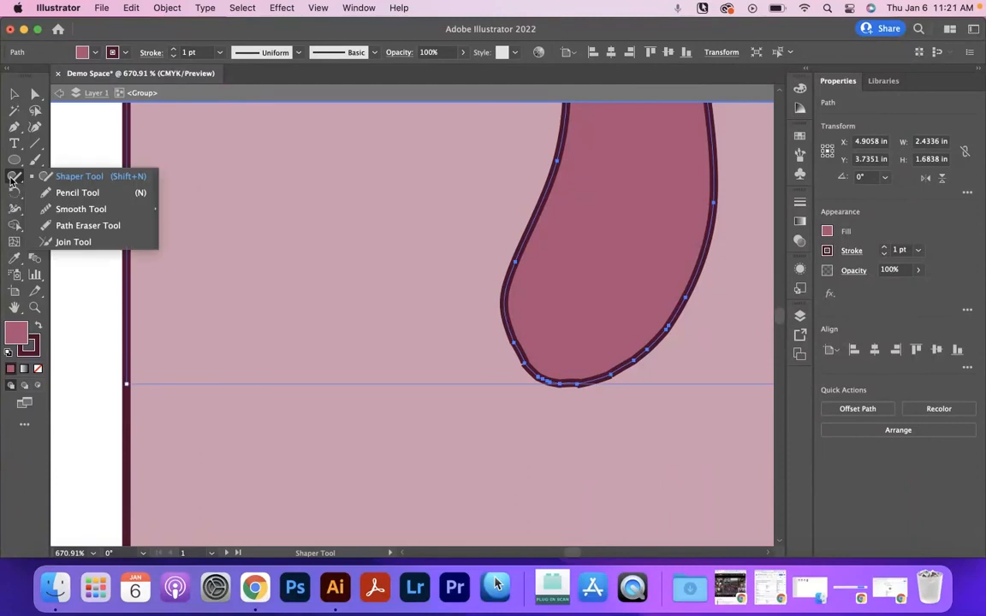
click(70, 209)
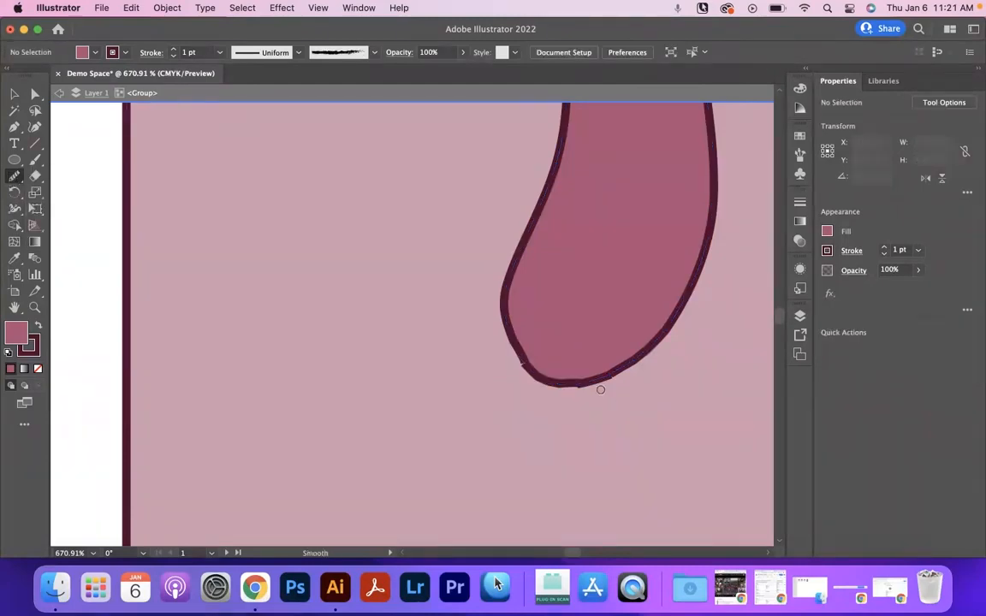
click(13, 94)
click(586, 321)
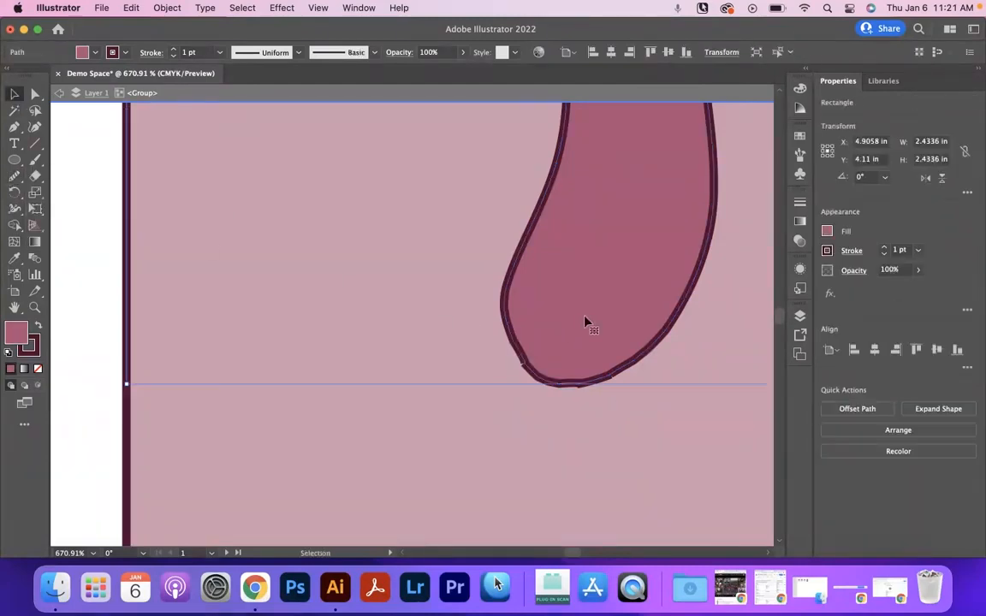
click(12, 176)
drag(605, 391, 657, 349)
mouse_move(521, 331)
mouse_down()
mouse_move(546, 377)
mouse_move(668, 356)
mouse_up()
drag(505, 311, 710, 343)
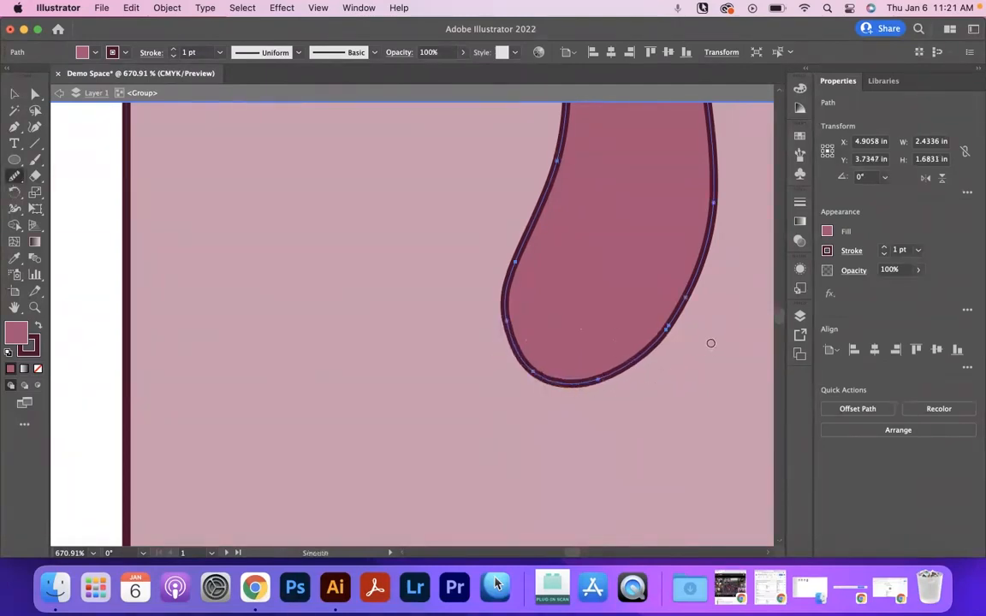
drag(700, 270, 501, 405)
mouse_move(688, 305)
mouse_down()
mouse_move(525, 388)
mouse_move(468, 328)
mouse_up()
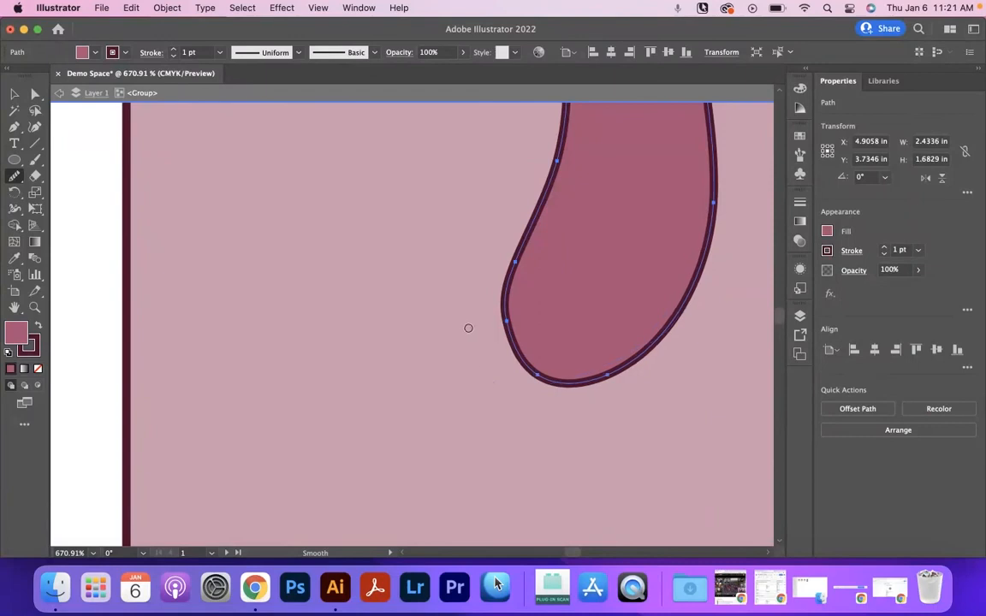
- Duplicate the circle beneath the longer left drip and shrink the original circle under the right drip slightly
key(z)
drag(570, 303, 246, 313)
key(space)
drag(585, 240, 526, 288)
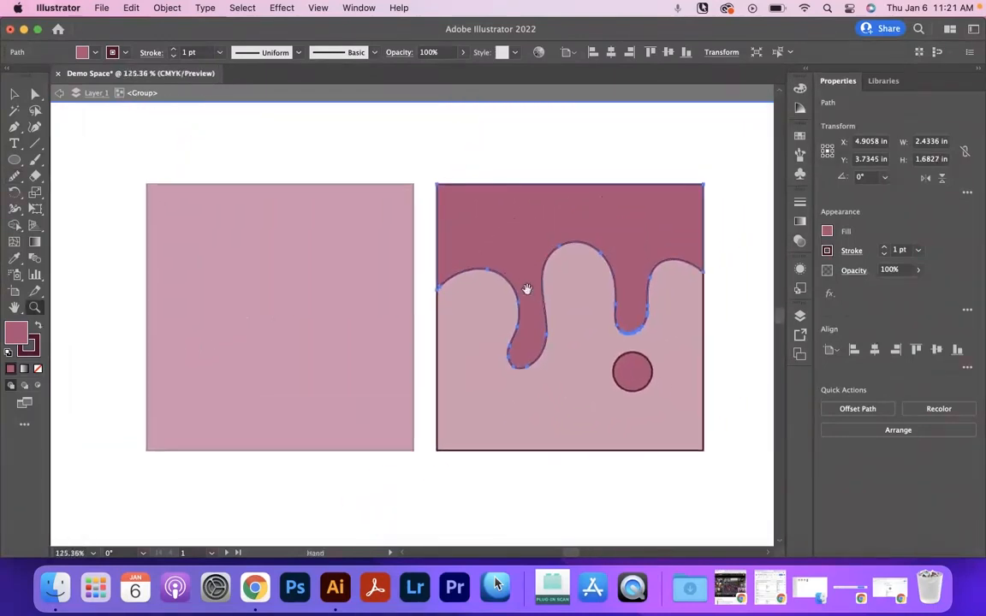
click(13, 93)
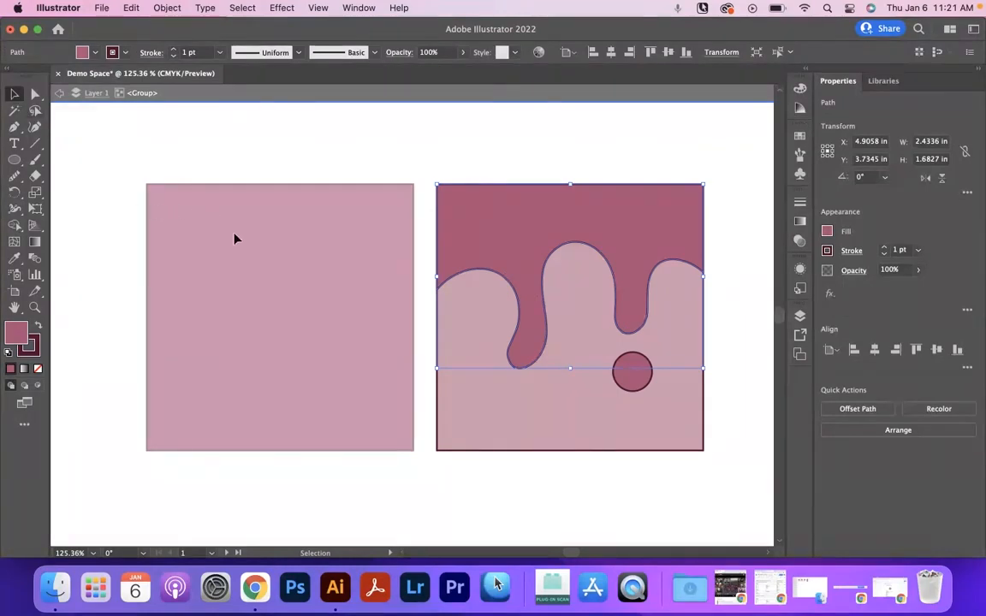
click(633, 385)
drag(638, 385, 524, 415)
click(629, 374)
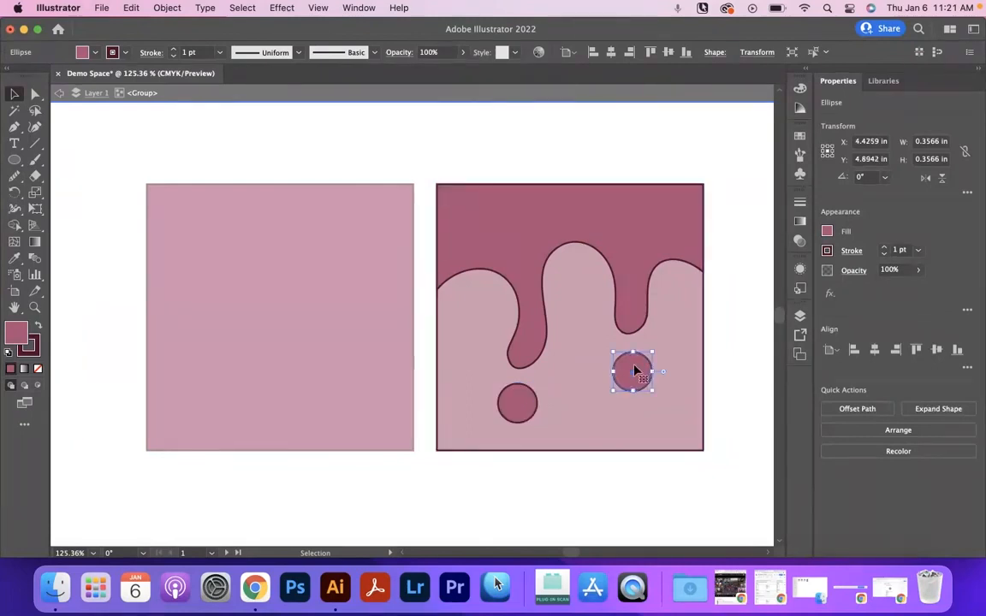
drag(614, 391, 623, 379)
click(423, 195)
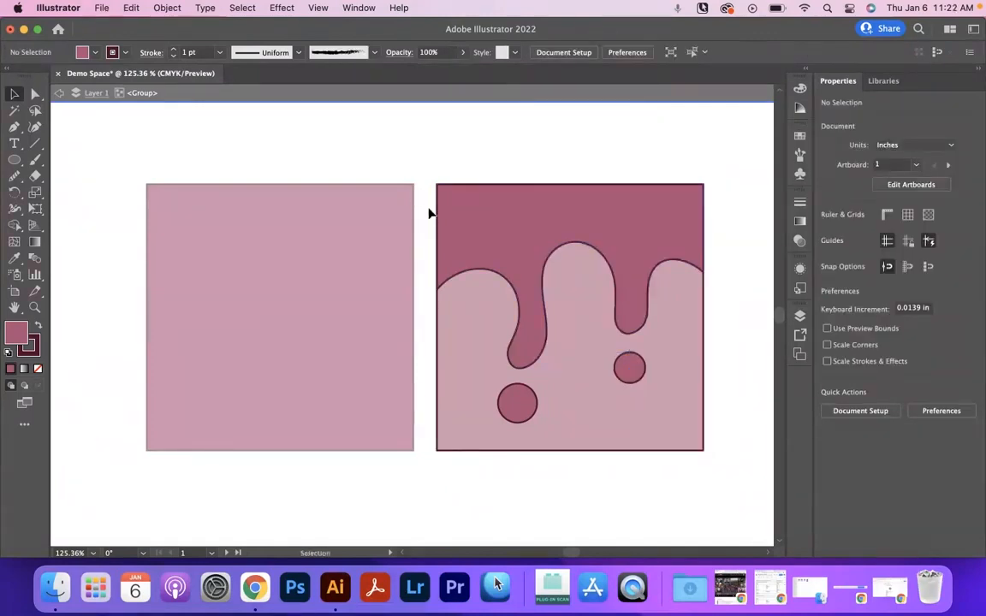
- Leave isolation and move the drip group and the dark square slightly apart to widen the gap between them
double_click(429, 213)
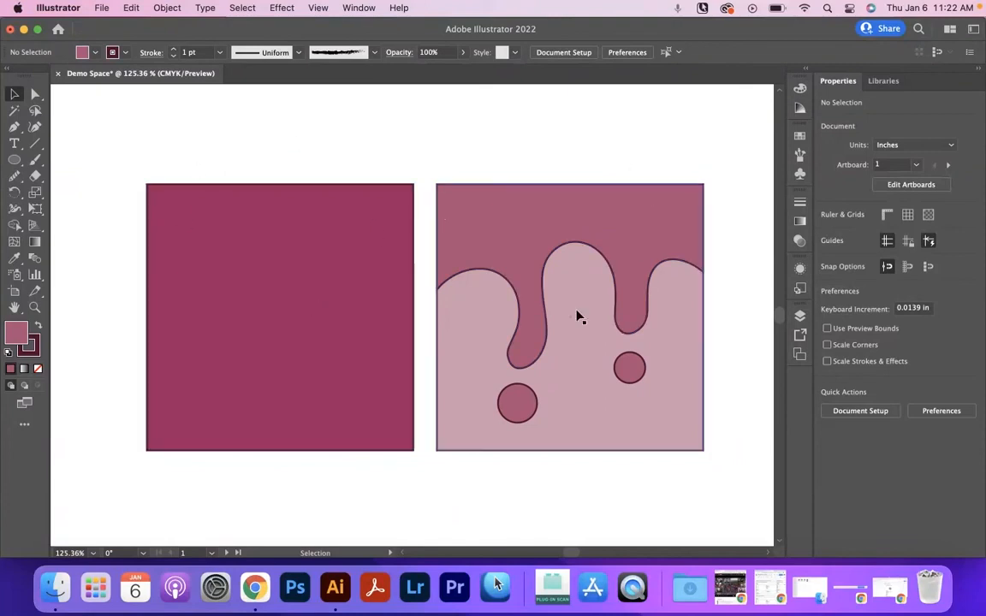
drag(561, 215, 578, 197)
drag(587, 333, 585, 363)
mouse_move(360, 331)
mouse_down()
mouse_move(293, 248)
mouse_move(304, 377)
mouse_move(359, 335)
mouse_up()
click(435, 175)
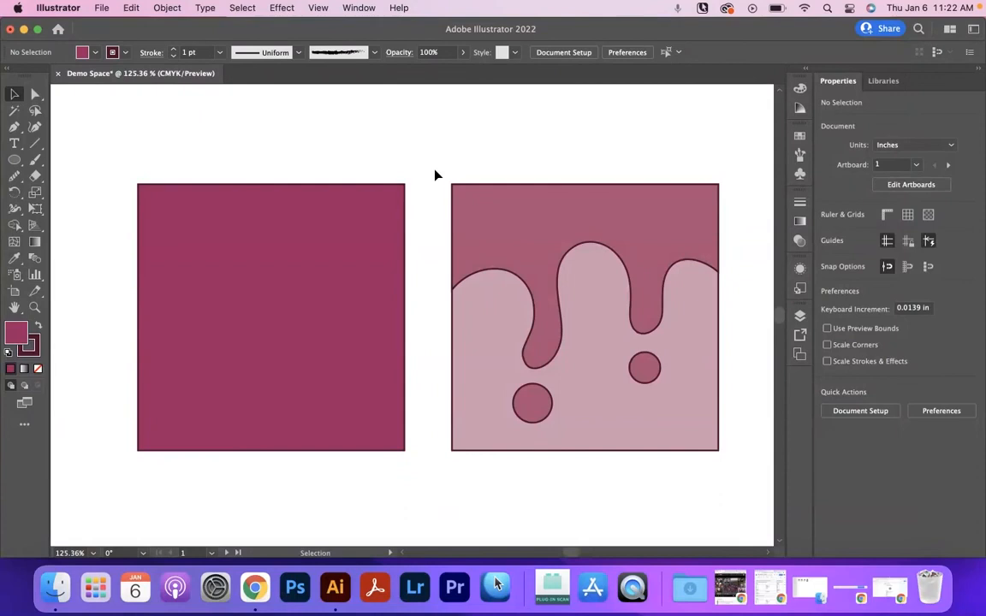